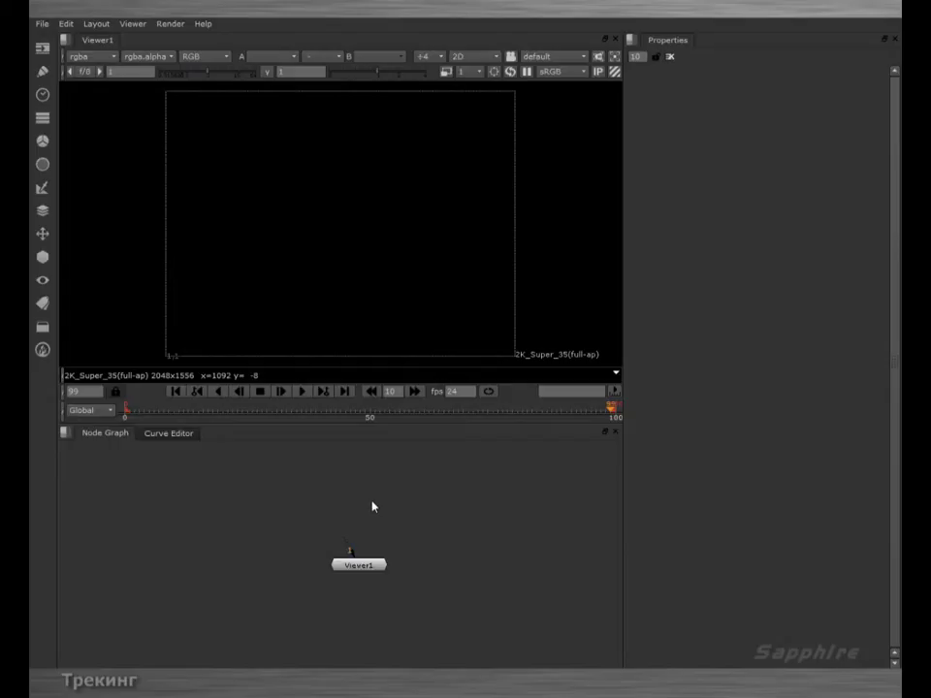
- Import the tracking_test.avi footage above the Viewer node and go to the first frame
{"action": "left_click_drag", "start_coordinate": [359, 562], "coordinate": [349, 581]}
{"action": "left_click_drag", "start_coordinate": [354, 577], "coordinate": [354, 566]}
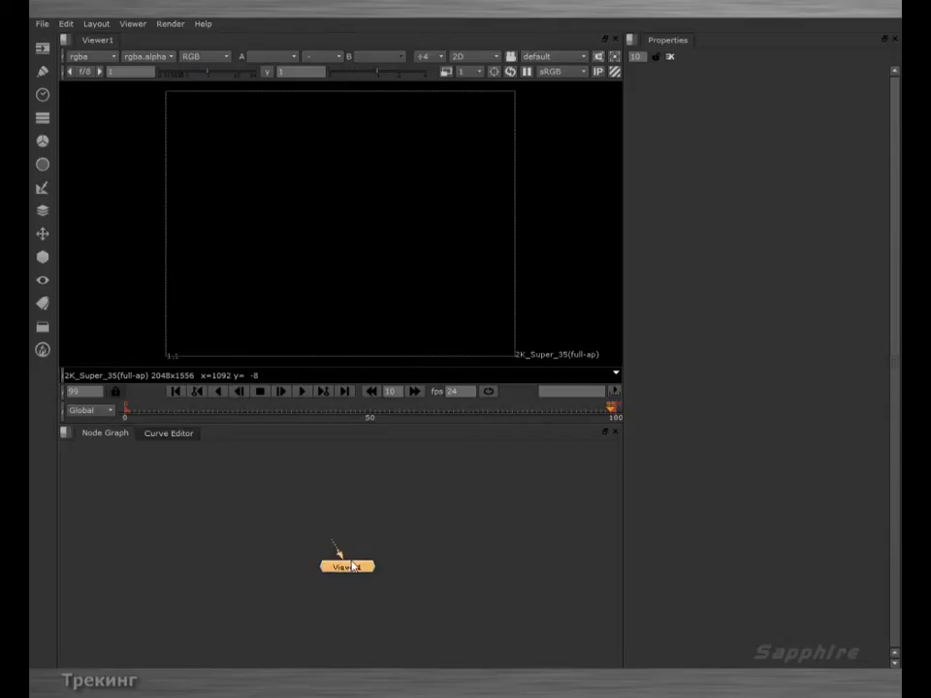
{"action": "left_click", "coordinate": [341, 509]}
{"action": "key", "text": "r"}
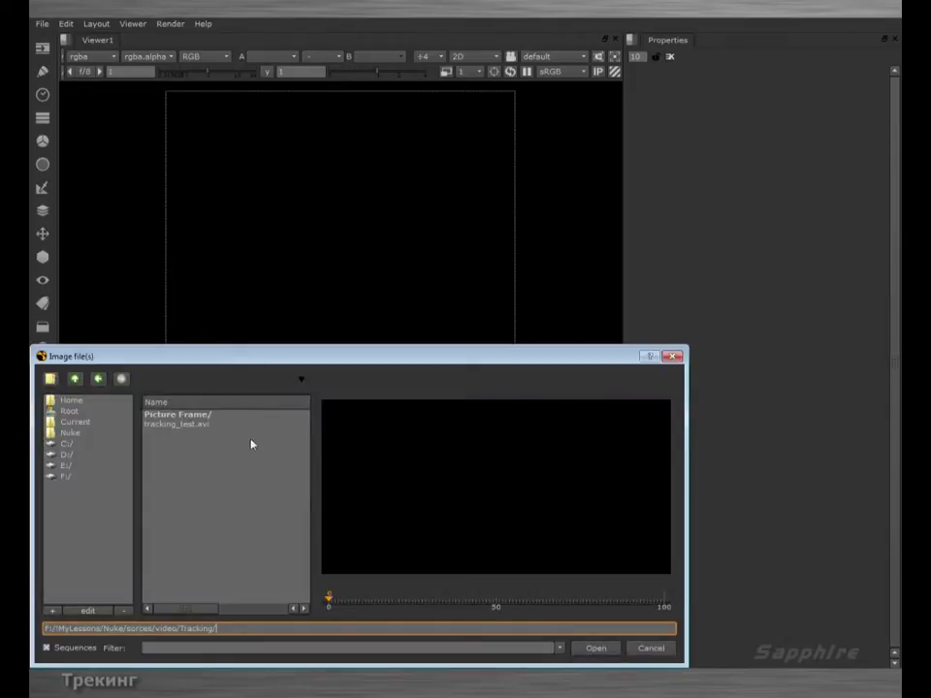
{"action": "double_click", "coordinate": [217, 426]}
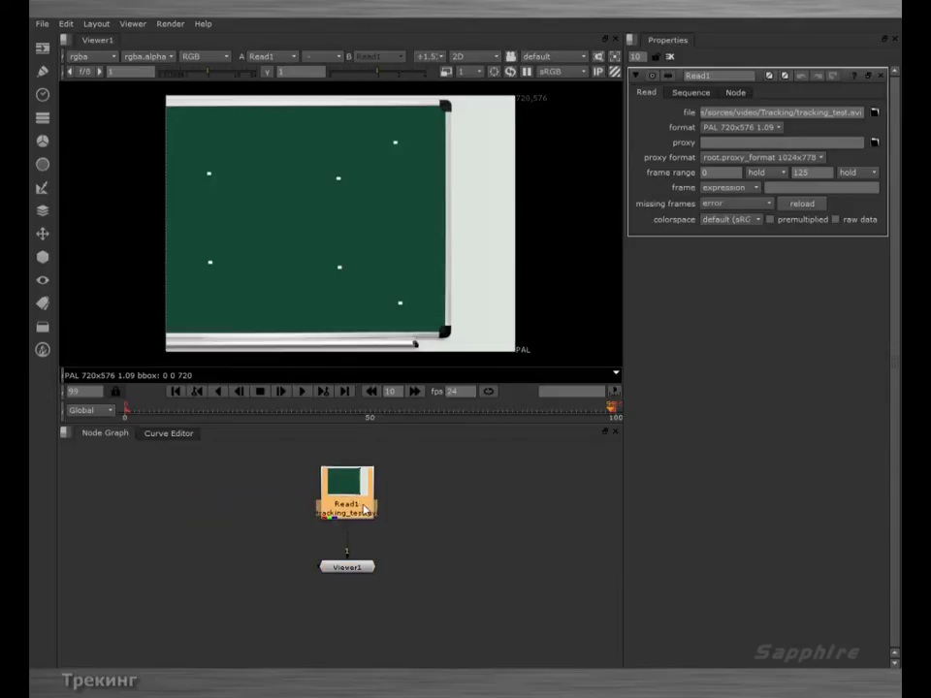
{"action": "left_click", "coordinate": [175, 391]}
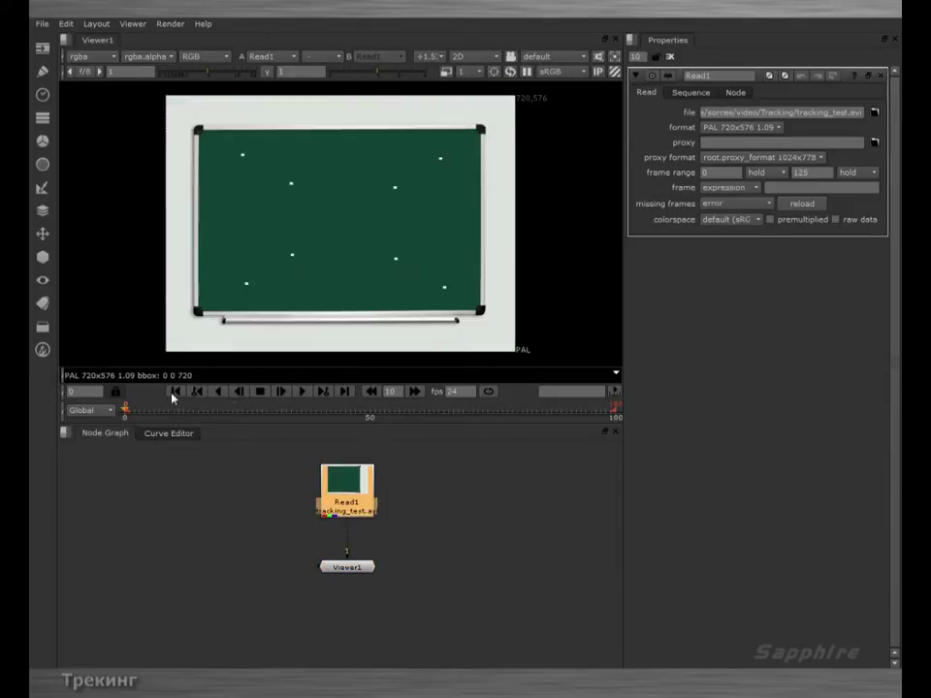
- Set the project frame rate to 25 fps and the full size format to PAL 720x576 1.09
{"action": "left_click", "coordinate": [440, 494]}
{"action": "key", "text": "s"}
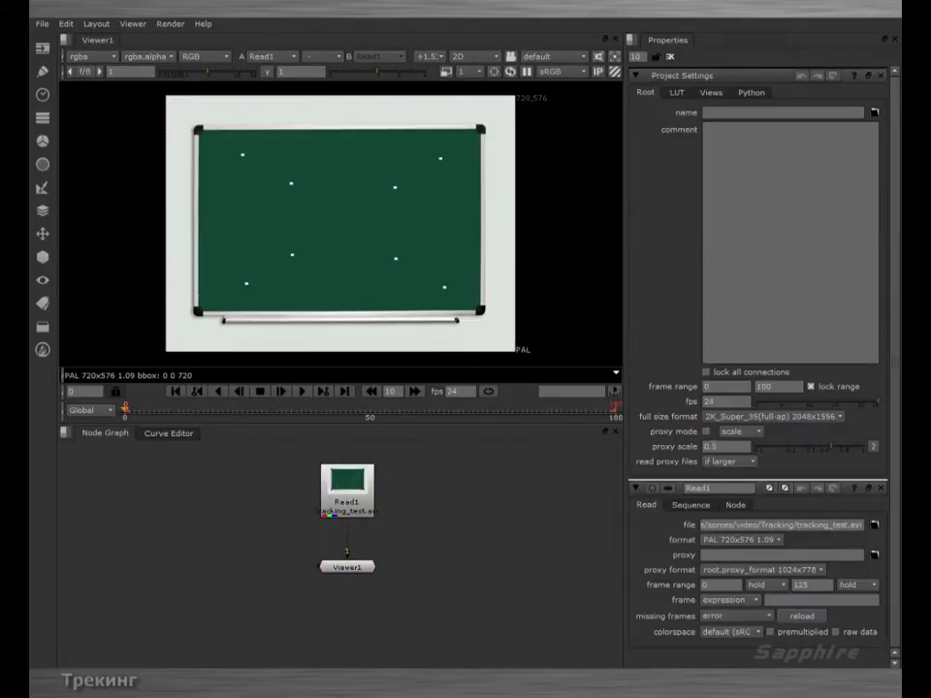
{"action": "double_click", "coordinate": [715, 402]}
{"action": "left_click", "coordinate": [781, 416]}
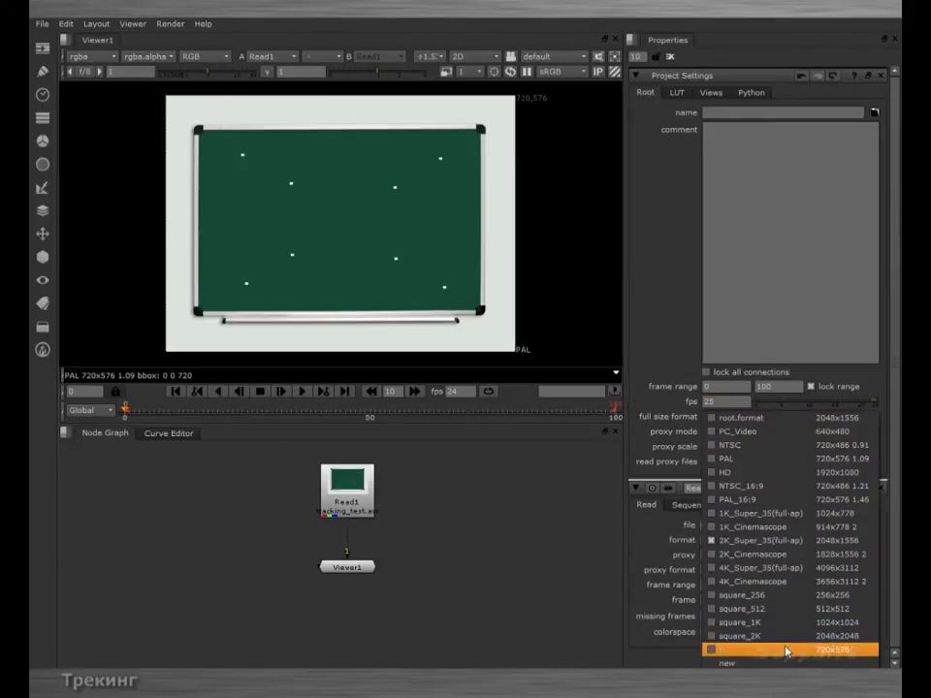
{"action": "left_click", "coordinate": [775, 648]}
{"action": "left_click", "coordinate": [748, 418]}
{"action": "left_click", "coordinate": [748, 419]}
{"action": "left_click", "coordinate": [752, 416]}
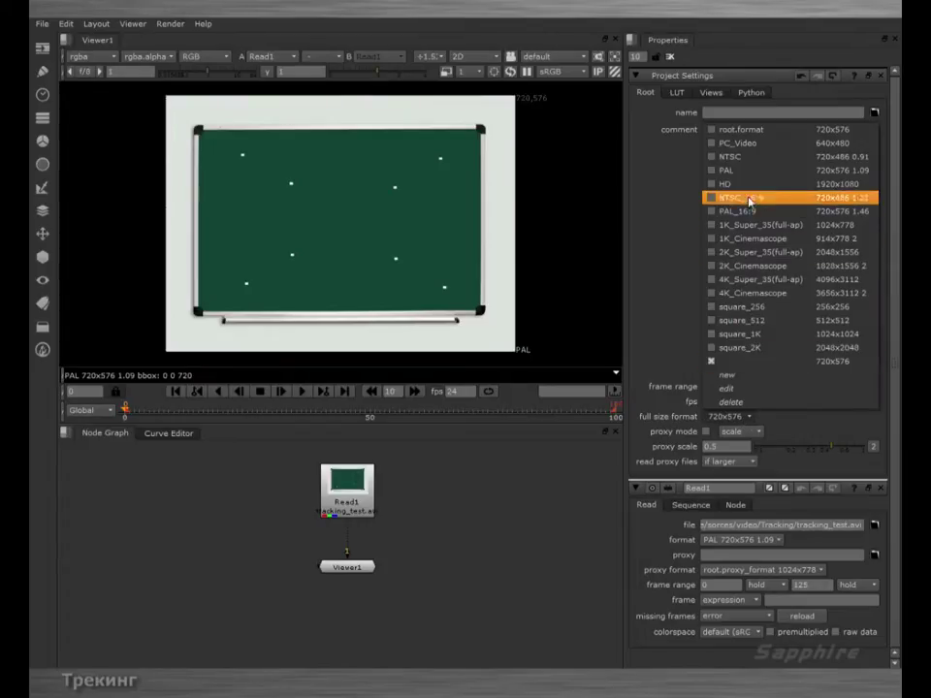
{"action": "left_click", "coordinate": [749, 169]}
- Set the project's last frame to 50 and close all properties panels
{"action": "left_click", "coordinate": [775, 386]}
{"action": "type", "text": "50"}
{"action": "key", "text": "Return"}
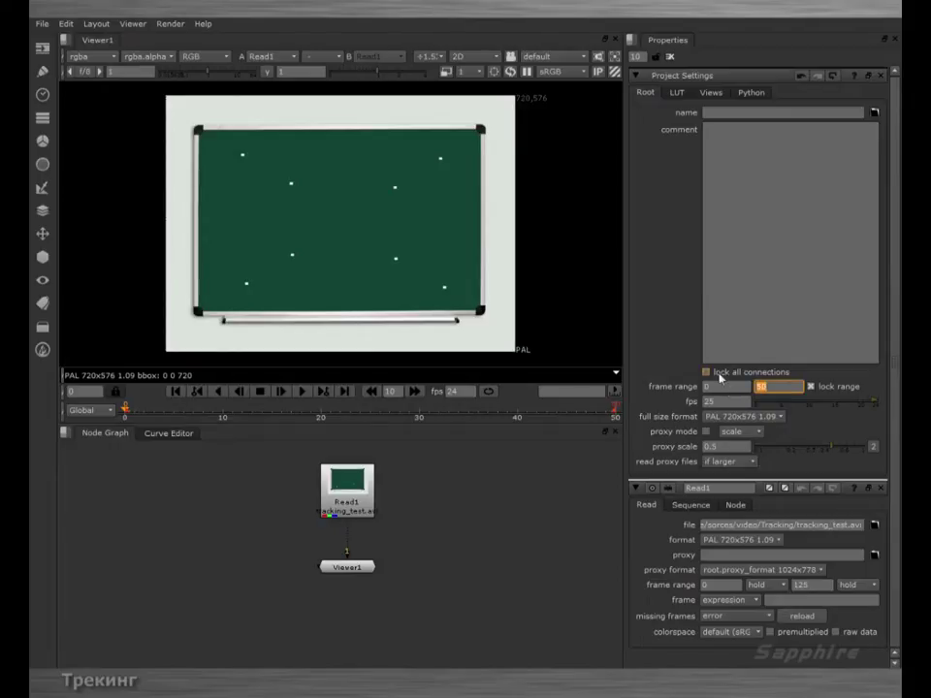
{"action": "left_click", "coordinate": [670, 58]}
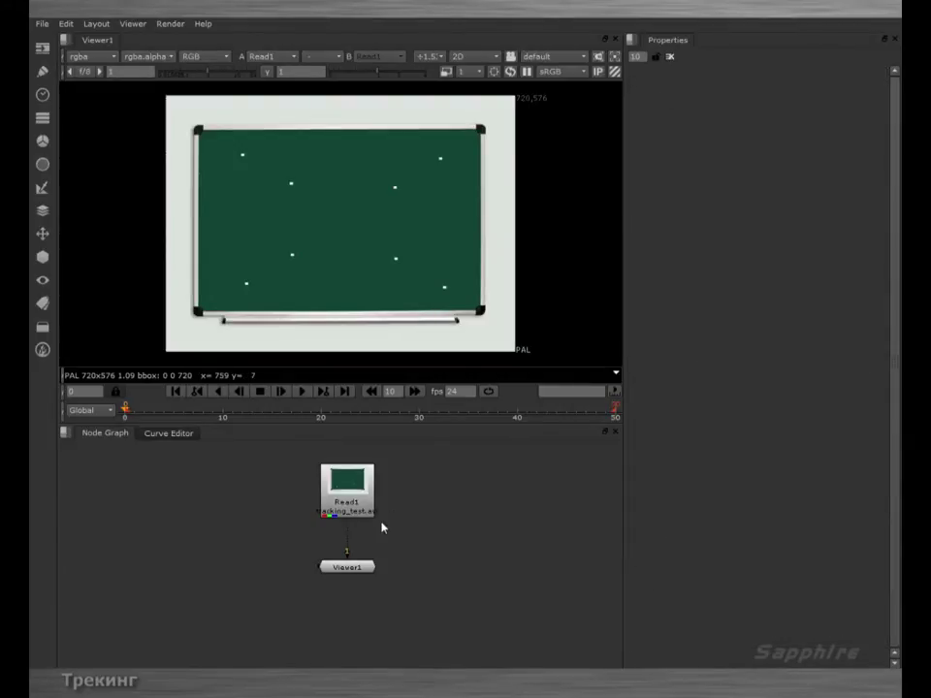
- Play the footage to examine the board's motion, stop it and return to the first frame
{"action": "left_click", "coordinate": [302, 390]}
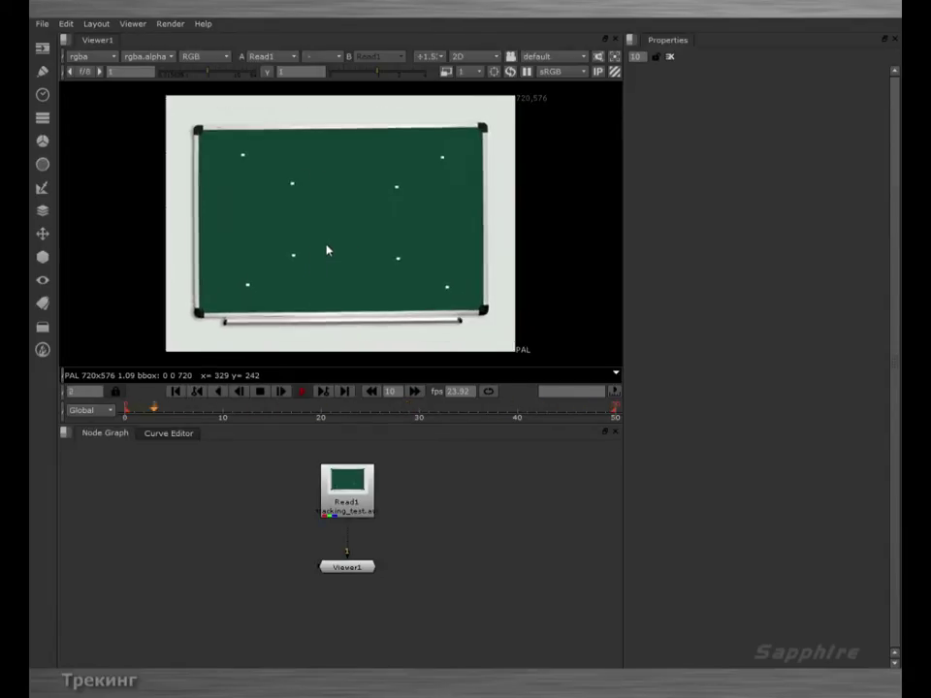
{"action": "left_click", "coordinate": [262, 390]}
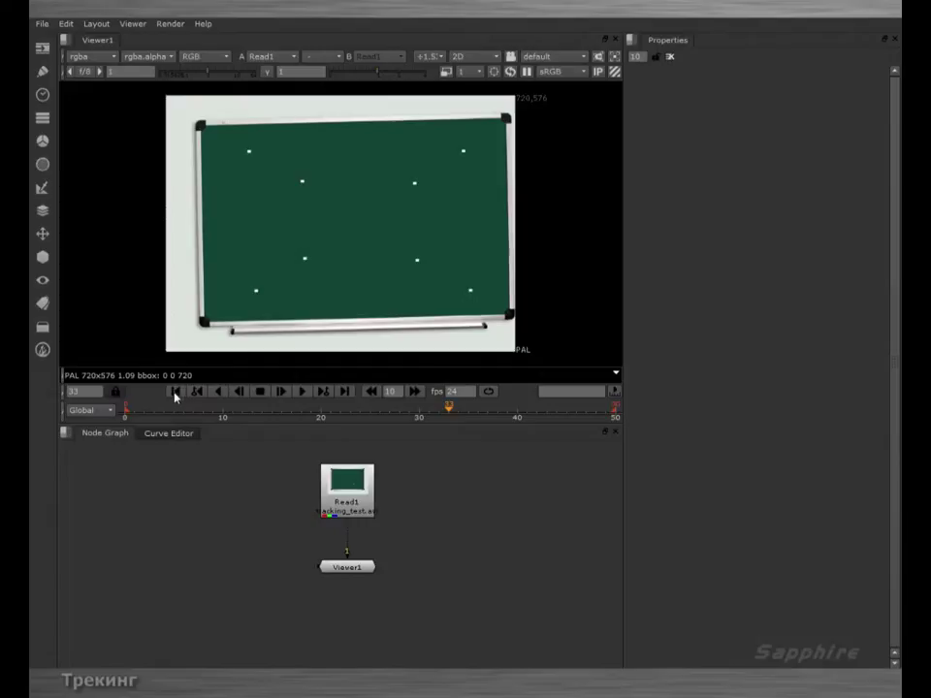
{"action": "left_click", "coordinate": [175, 392]}
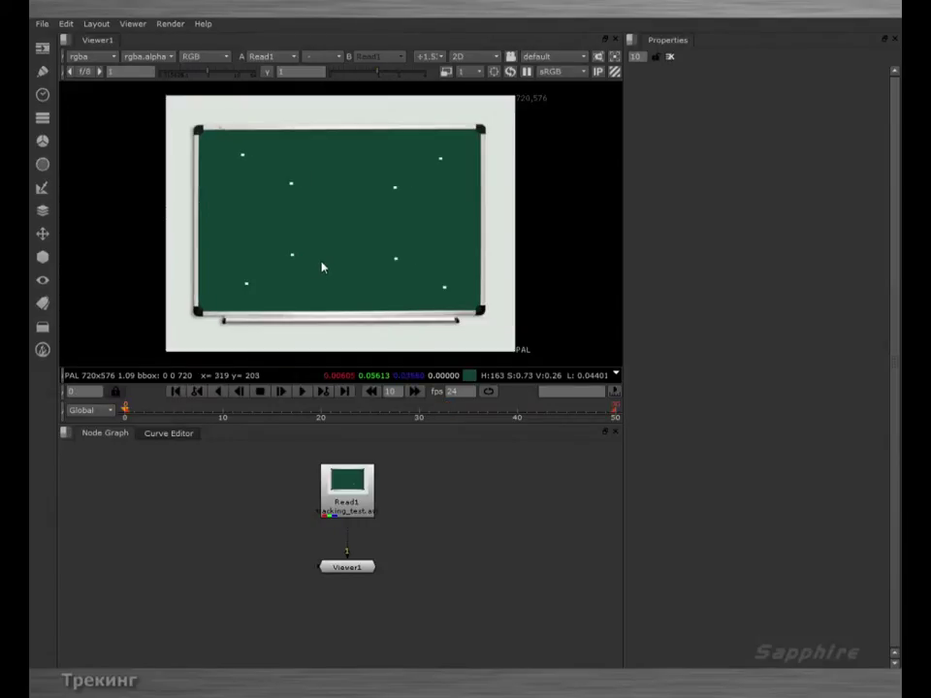
- Move the Viewer node lower and insert a Tracker node between the footage and the Viewer
{"action": "left_click", "coordinate": [347, 484]}
{"action": "left_click_drag", "start_coordinate": [348, 572], "coordinate": [347, 591]}
{"action": "left_click", "coordinate": [367, 475]}
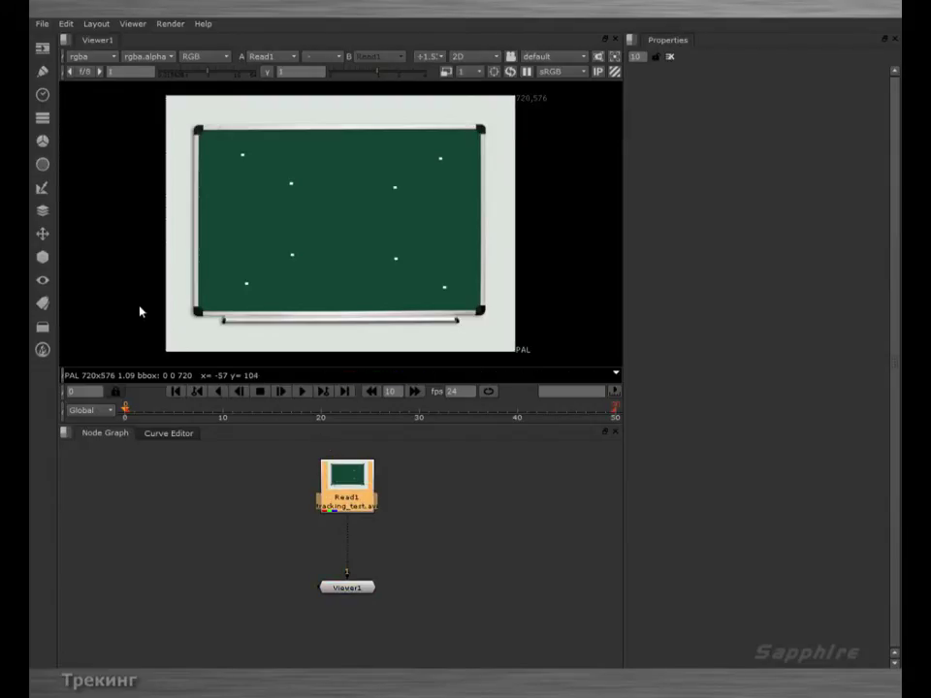
{"action": "left_click", "coordinate": [50, 233]}
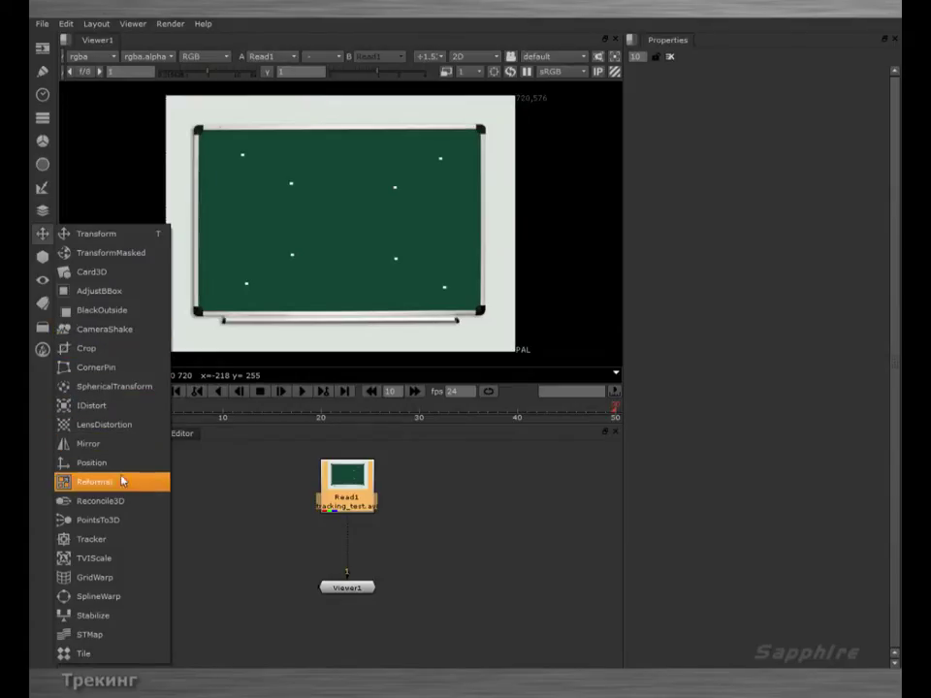
{"action": "left_click", "coordinate": [125, 538]}
{"action": "left_click_drag", "start_coordinate": [344, 531], "coordinate": [343, 544]}
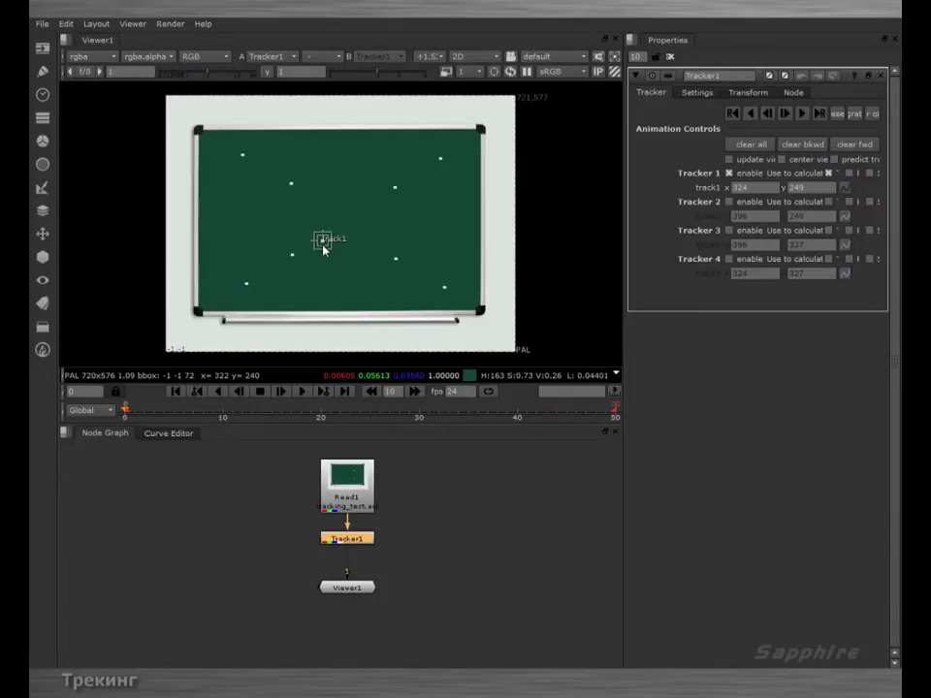
{"action": "scroll", "coordinate": [323, 249], "scroll_direction": "up", "scroll_amount": 3}
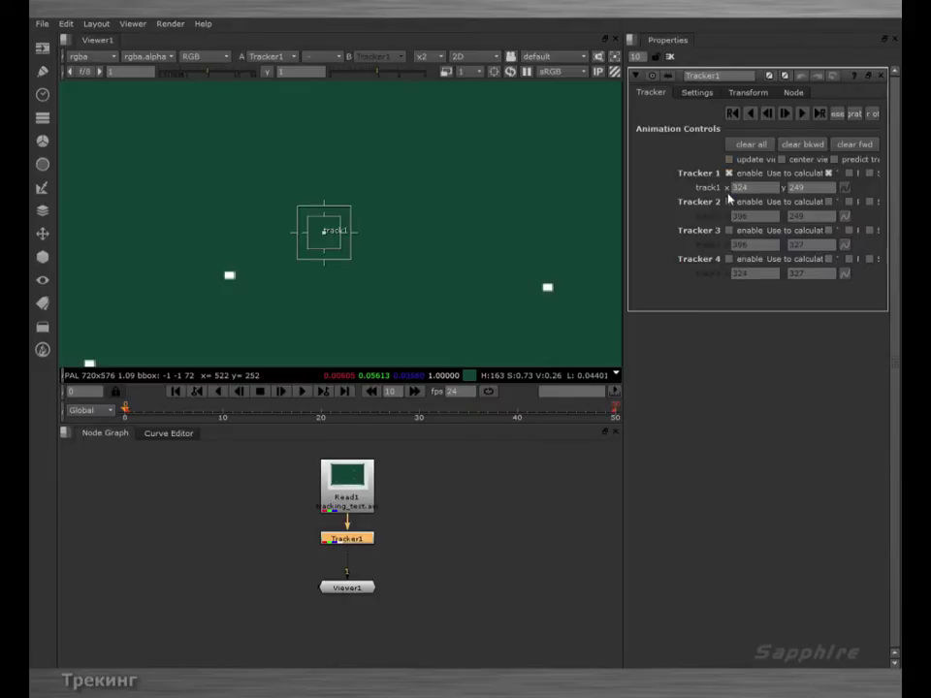
{"action": "scroll", "coordinate": [345, 235], "scroll_direction": "down", "scroll_amount": 3}
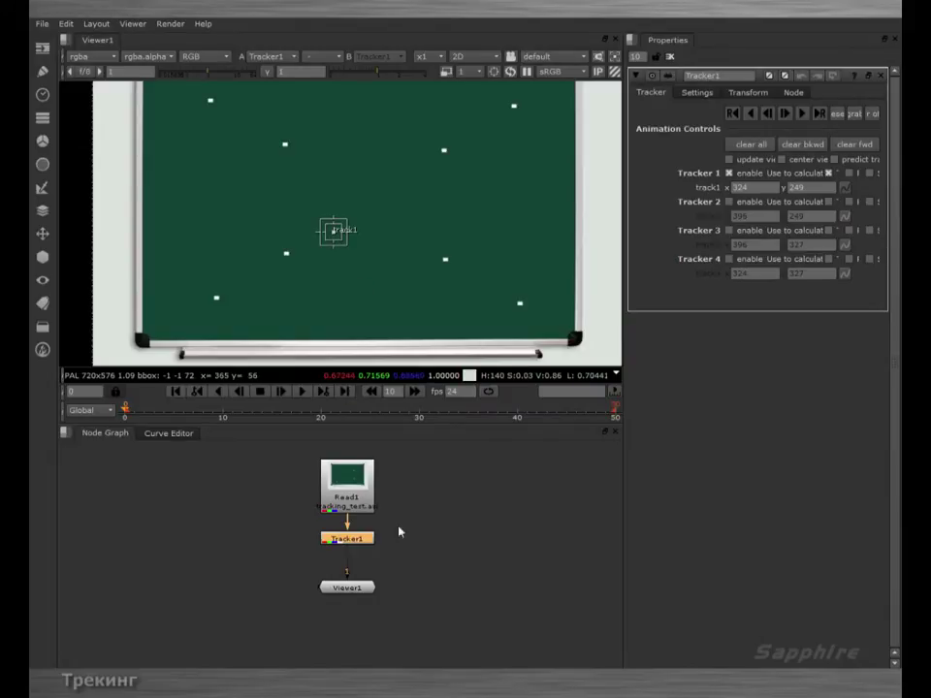
- Add an unconnected Text node beside the footage branch and display its output in the viewer
{"action": "middle_click_drag", "start_coordinate": [436, 511], "coordinate": [409, 530]}
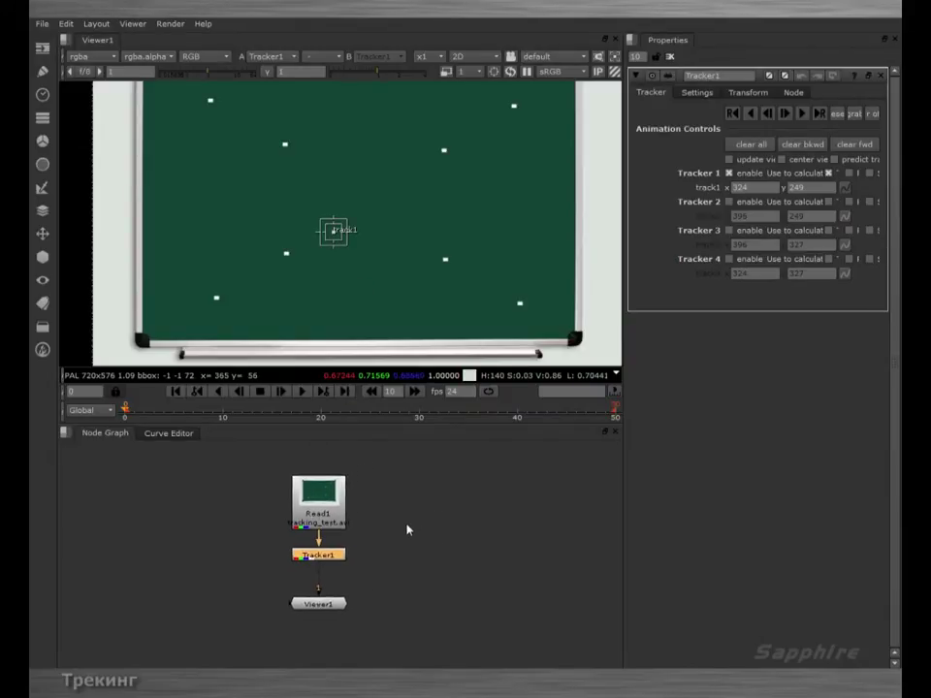
{"action": "left_click", "coordinate": [407, 529]}
{"action": "left_click", "coordinate": [41, 71]}
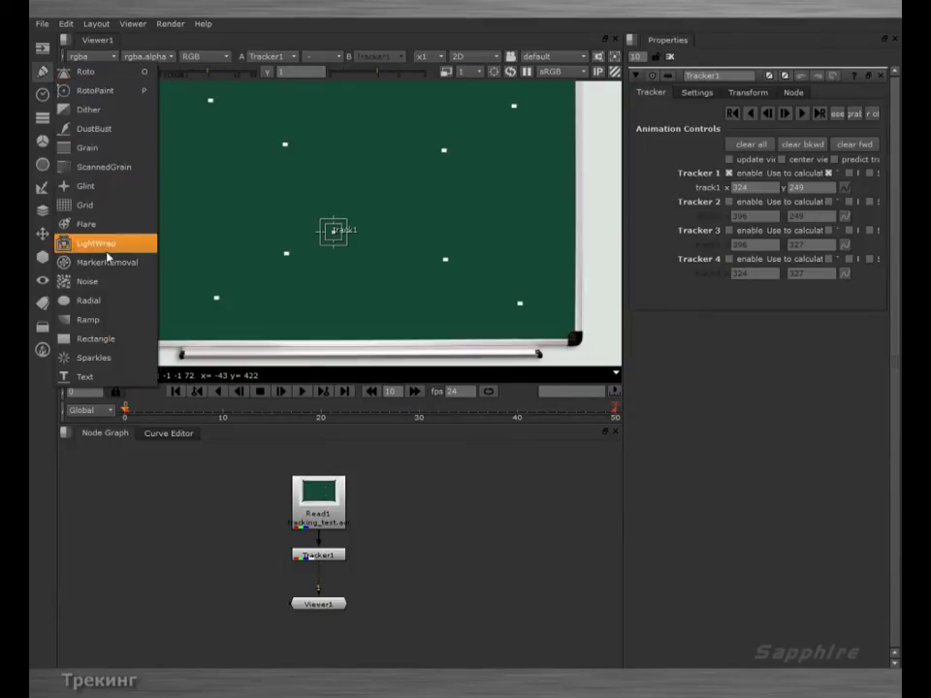
{"action": "left_click", "coordinate": [86, 375]}
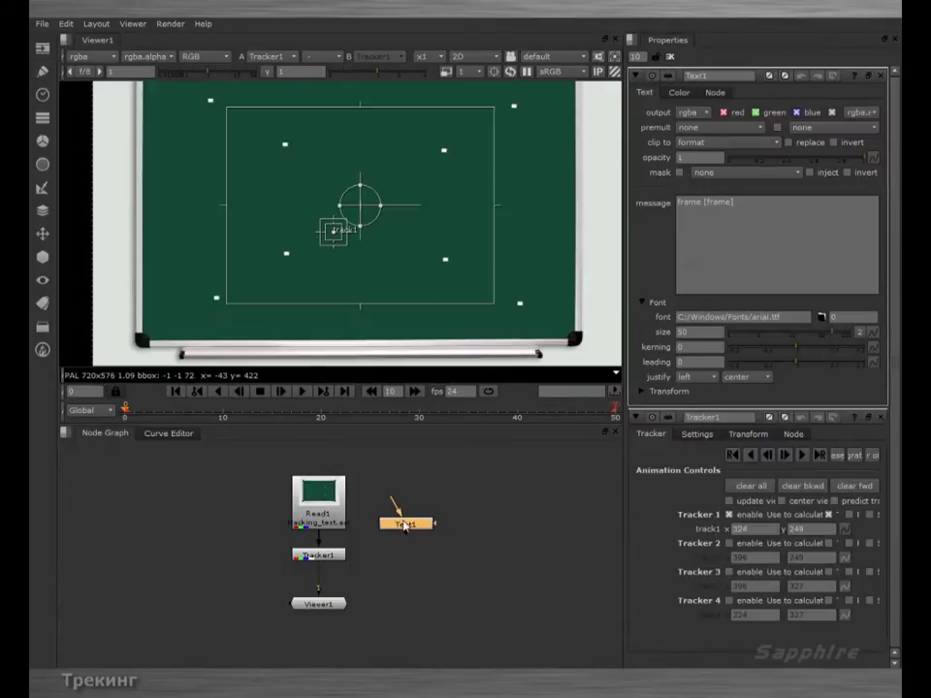
{"action": "key", "text": "1"}
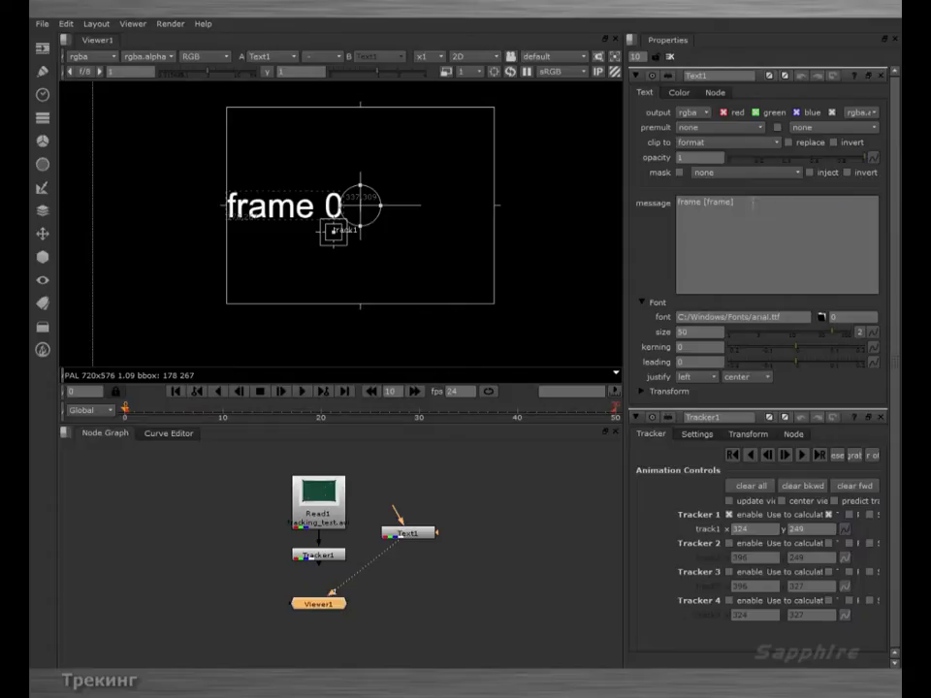
- Replace the Text node's message with "Тест трекинга"
{"action": "left_click_drag", "start_coordinate": [753, 201], "coordinate": [646, 200]}
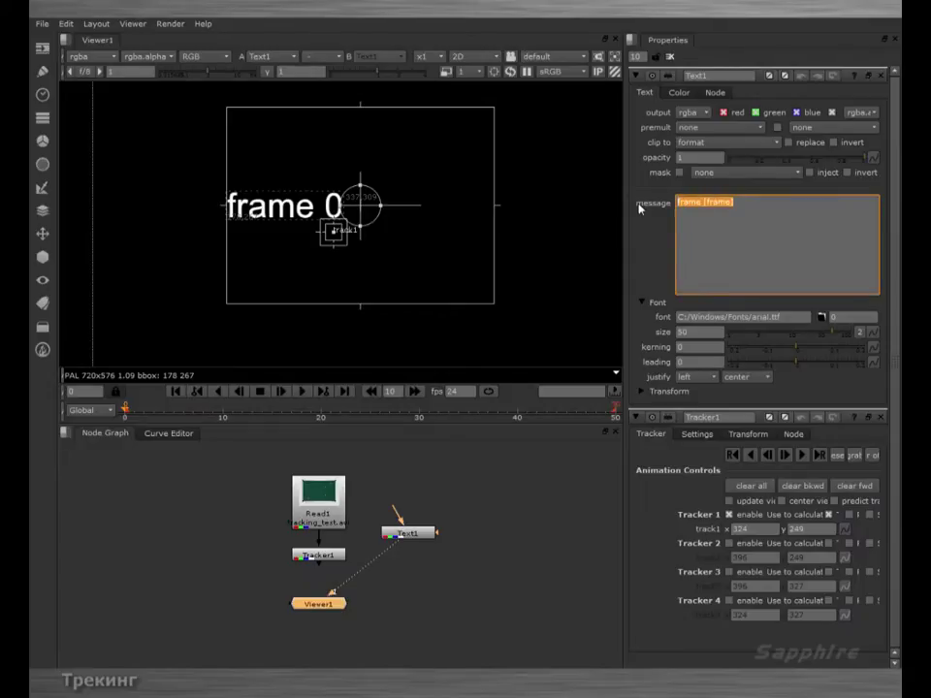
{"action": "type", "text": "Тест тре"}
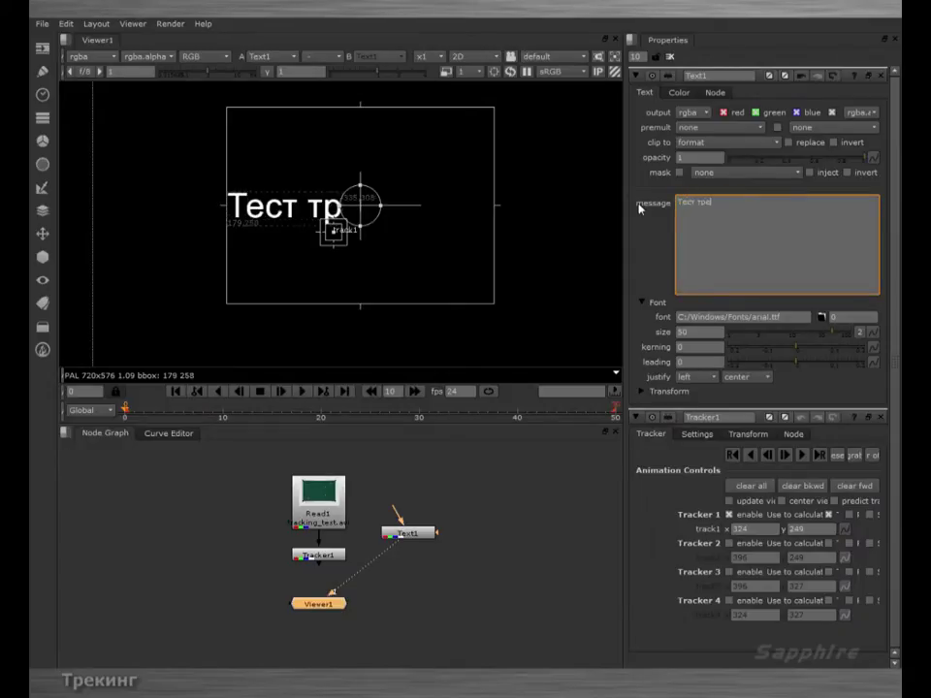
{"action": "type", "text": "кинга"}
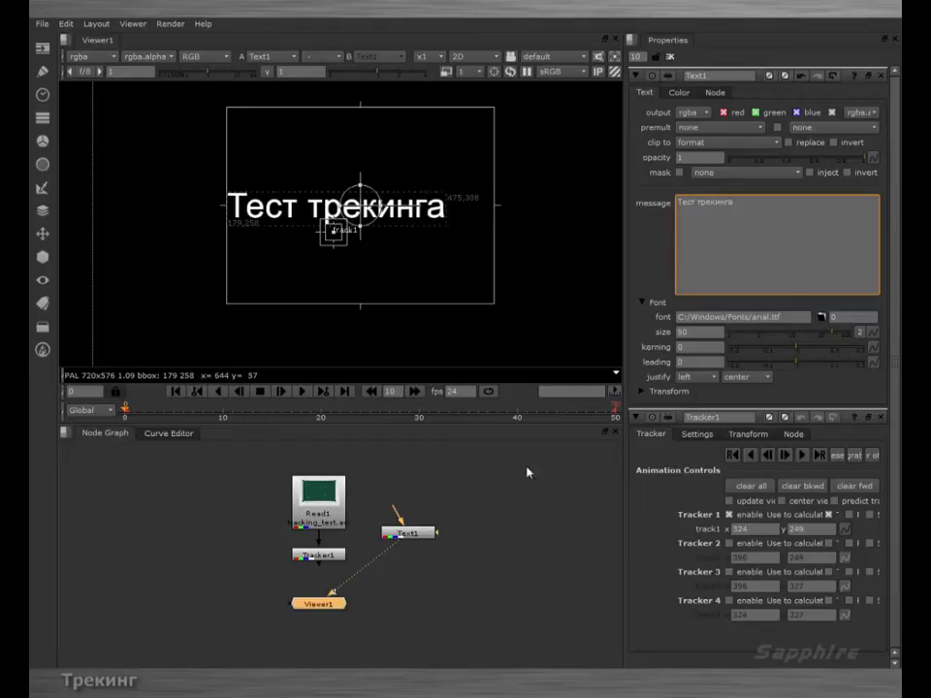
- Move the Tracker node to the other side of the footage node and shift the Text node slightly lower
{"action": "left_click", "coordinate": [415, 536]}
{"action": "left_click_drag", "start_coordinate": [325, 558], "coordinate": [249, 512]}
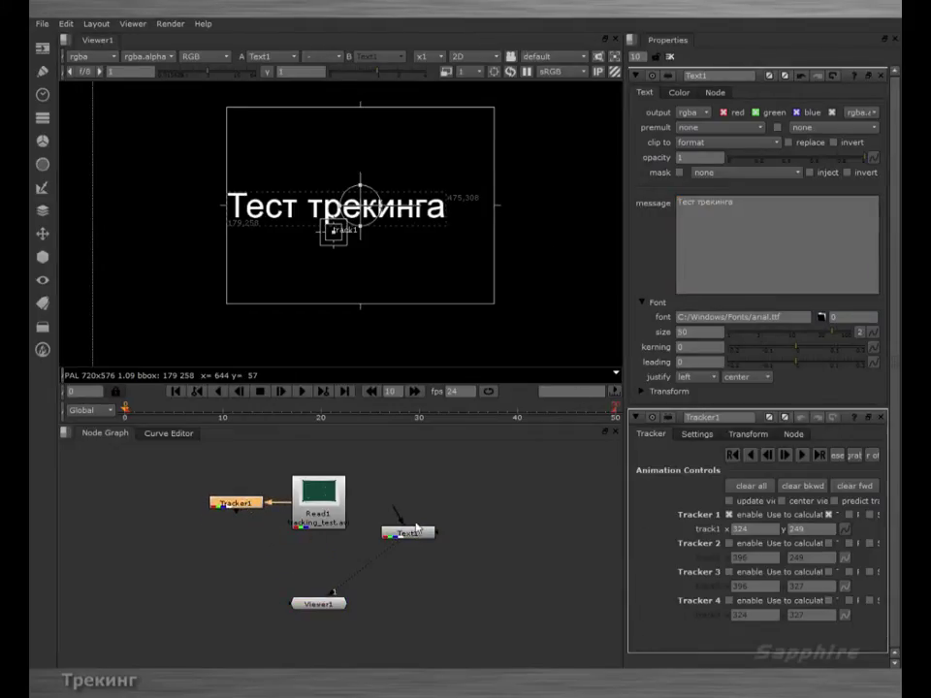
{"action": "left_click_drag", "start_coordinate": [413, 535], "coordinate": [410, 545]}
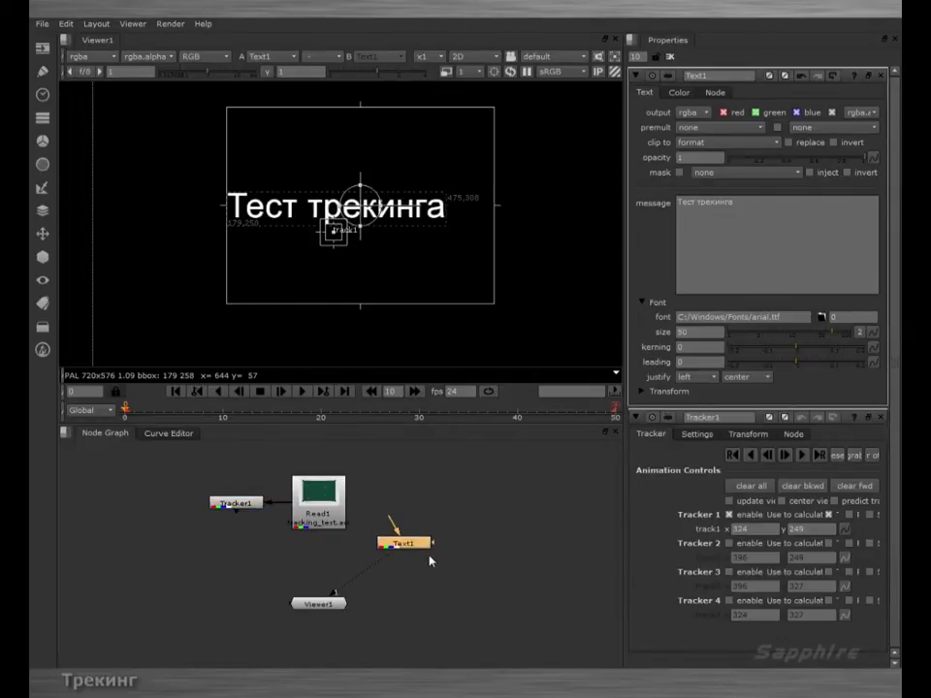
{"action": "left_click", "coordinate": [423, 565]}
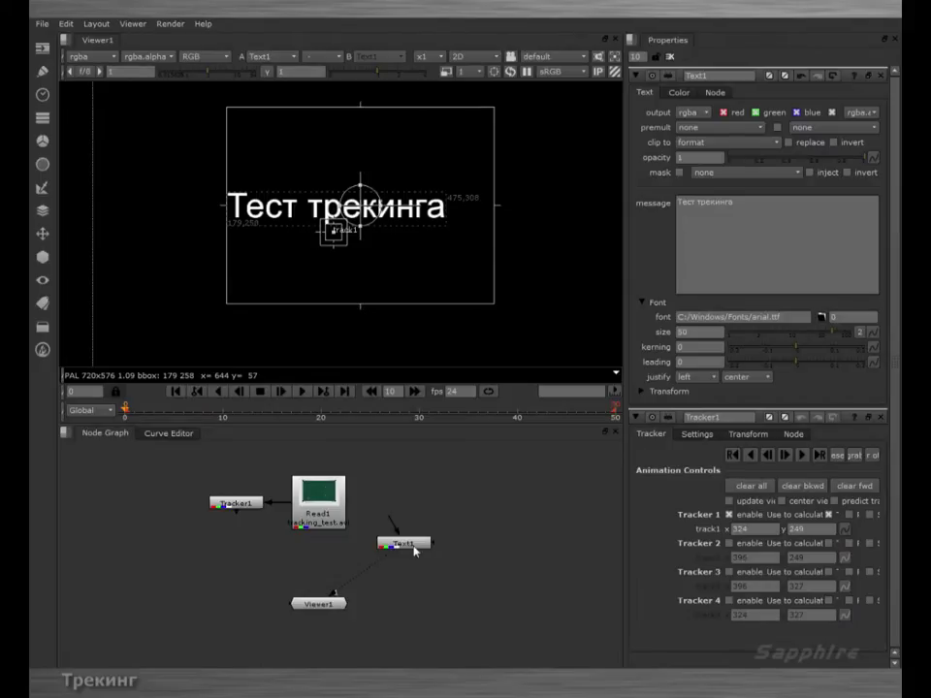
- Merge the text over the board footage with an over Merge node placed between the footage and the Viewer
{"action": "key", "text": "m"}
{"action": "left_click_drag", "start_coordinate": [473, 546], "coordinate": [320, 531]}
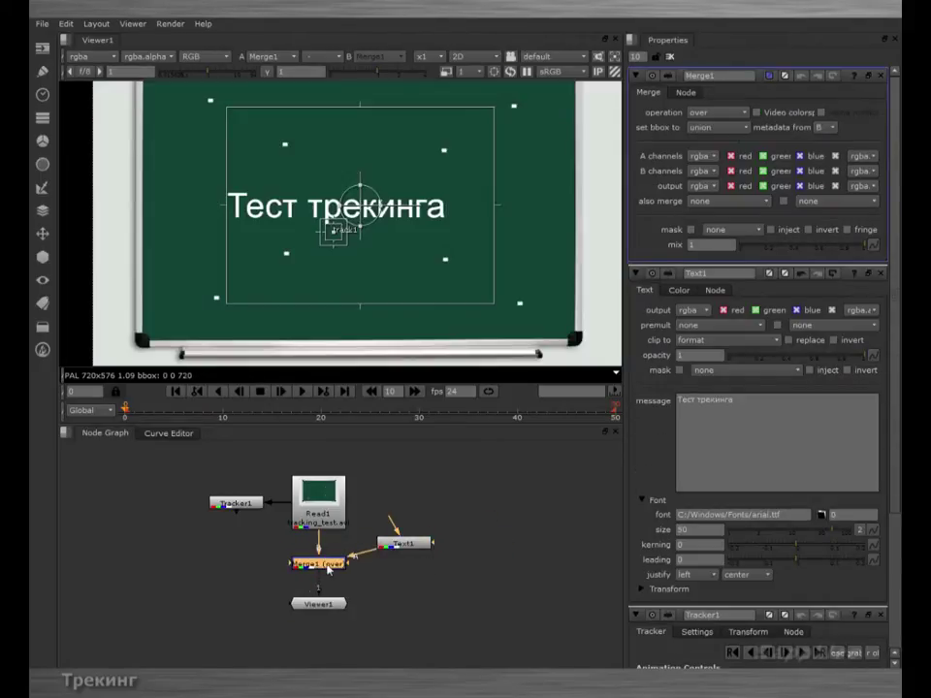
{"action": "left_click", "coordinate": [318, 606]}
{"action": "left_click_drag", "start_coordinate": [320, 609], "coordinate": [328, 608]}
- Shift the Tracker node farther from the footage node and close all open properties panels
{"action": "left_click_drag", "start_coordinate": [250, 511], "coordinate": [237, 510]}
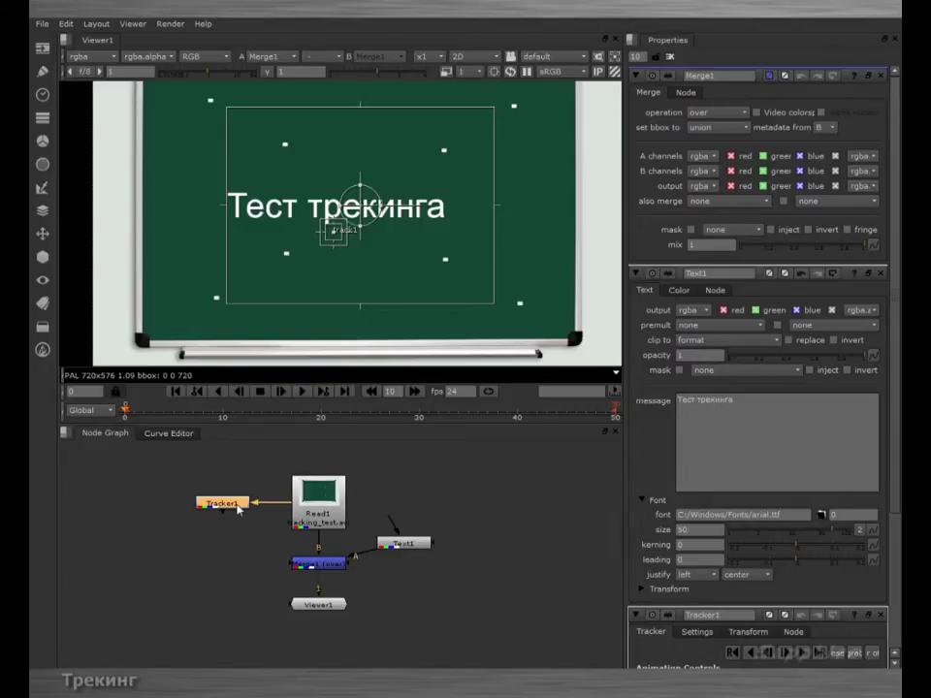
{"action": "left_click_drag", "start_coordinate": [237, 502], "coordinate": [232, 502]}
{"action": "left_click", "coordinate": [878, 77]}
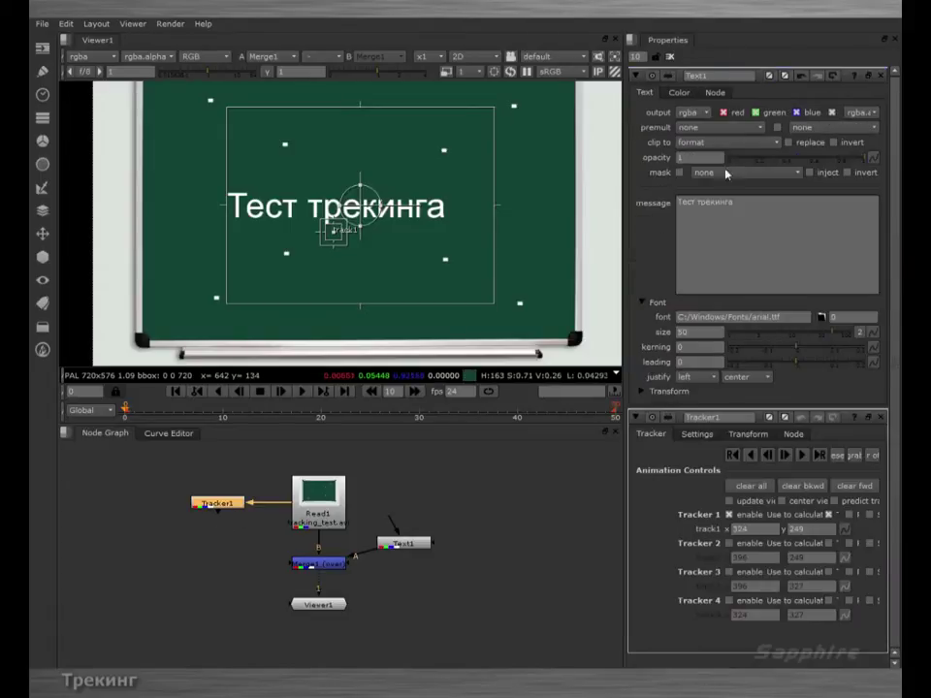
{"action": "left_click", "coordinate": [678, 56]}
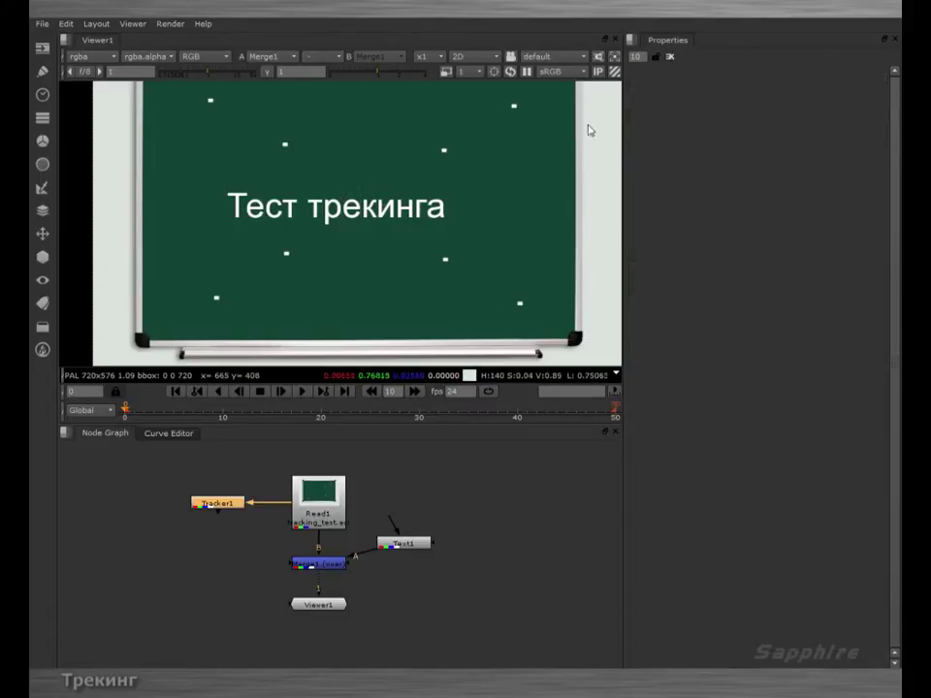
- Open the Tracker node's properties, compare its output with the merged result, and leave the Tracker displayed in the viewer
{"action": "double_click", "coordinate": [229, 505]}
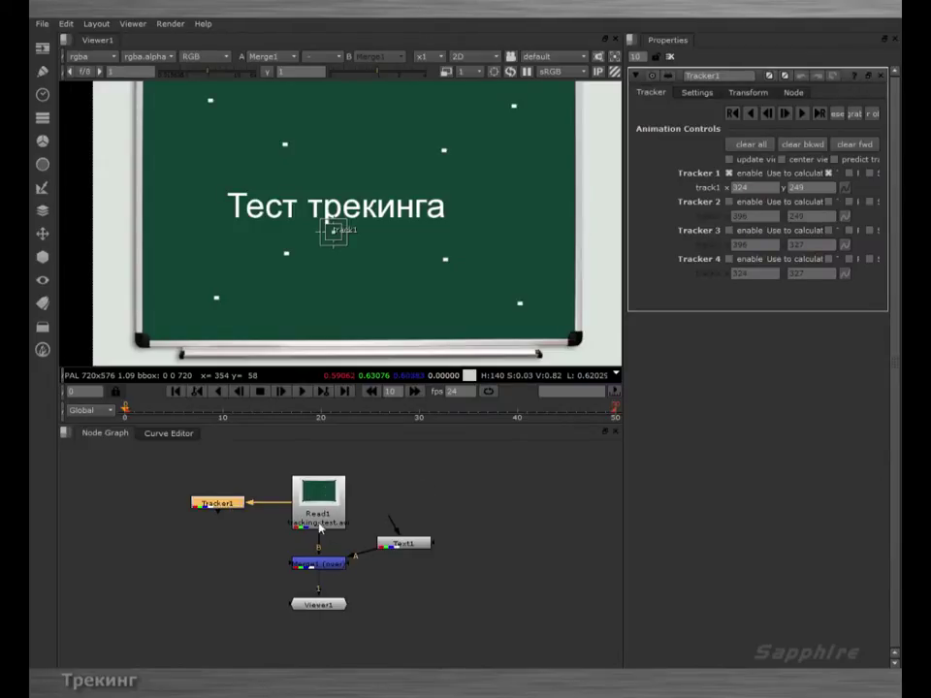
{"action": "key", "text": "2"}
{"action": "middle_click_drag", "start_coordinate": [358, 261], "coordinate": [376, 271]}
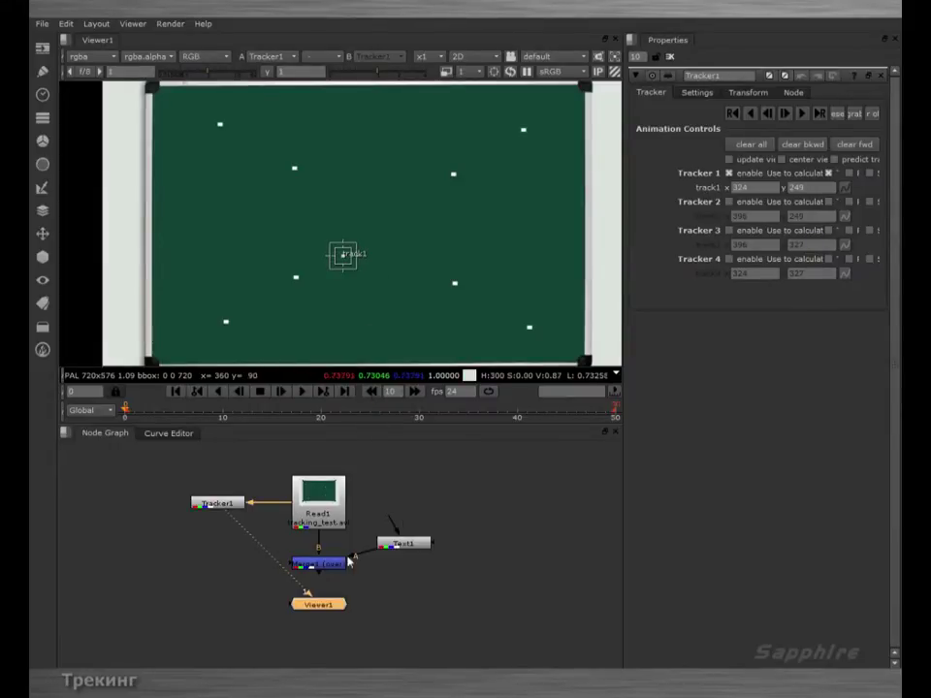
{"action": "key", "text": "1"}
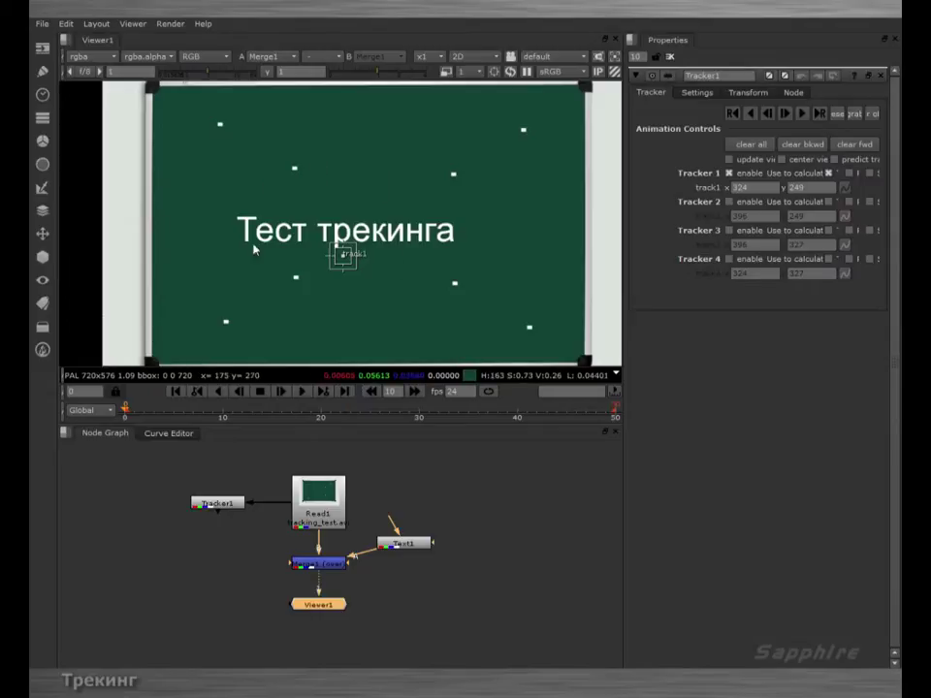
{"action": "left_click", "coordinate": [237, 509]}
{"action": "key", "text": "1"}
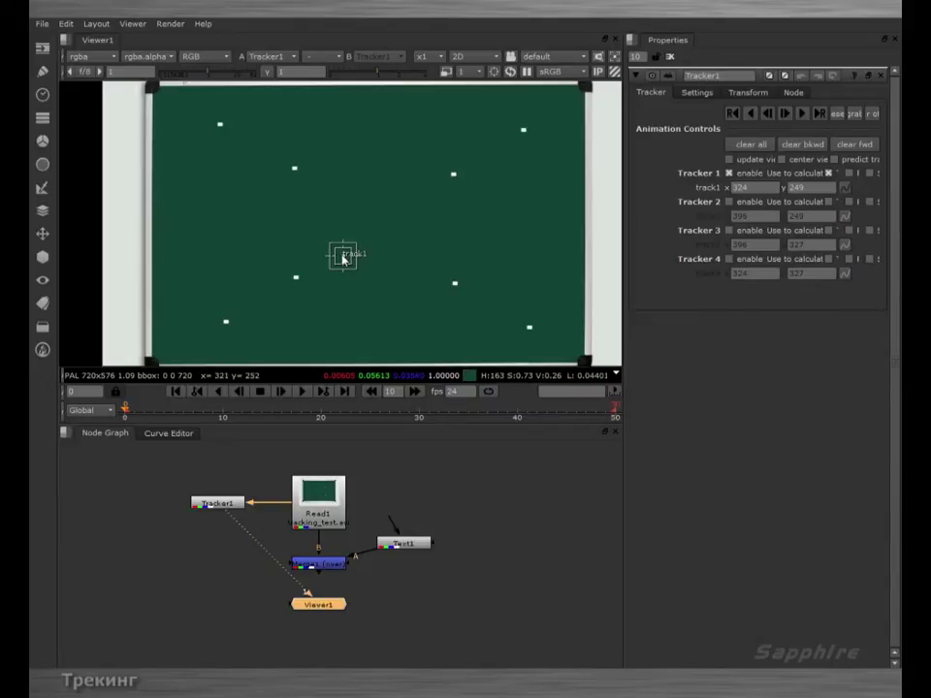
- Place the track1 point on the board's upper-left inner white marker and enlarge its search area
{"action": "left_click_drag", "start_coordinate": [343, 258], "coordinate": [292, 171]}
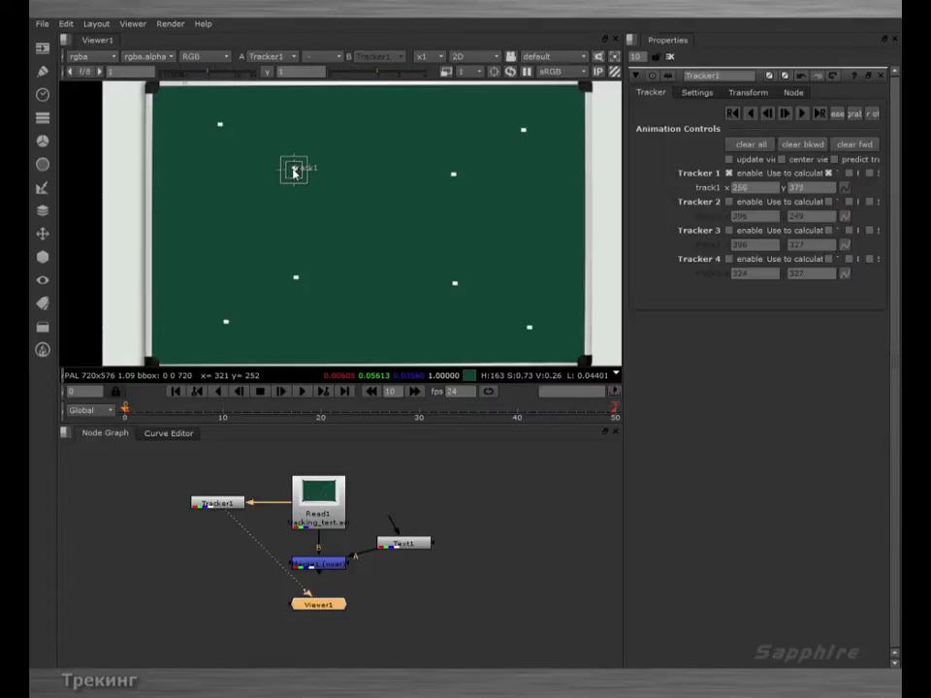
{"action": "scroll", "coordinate": [293, 173], "scroll_direction": "up", "scroll_amount": 4}
{"action": "left_click_drag", "start_coordinate": [302, 178], "coordinate": [416, 273]}
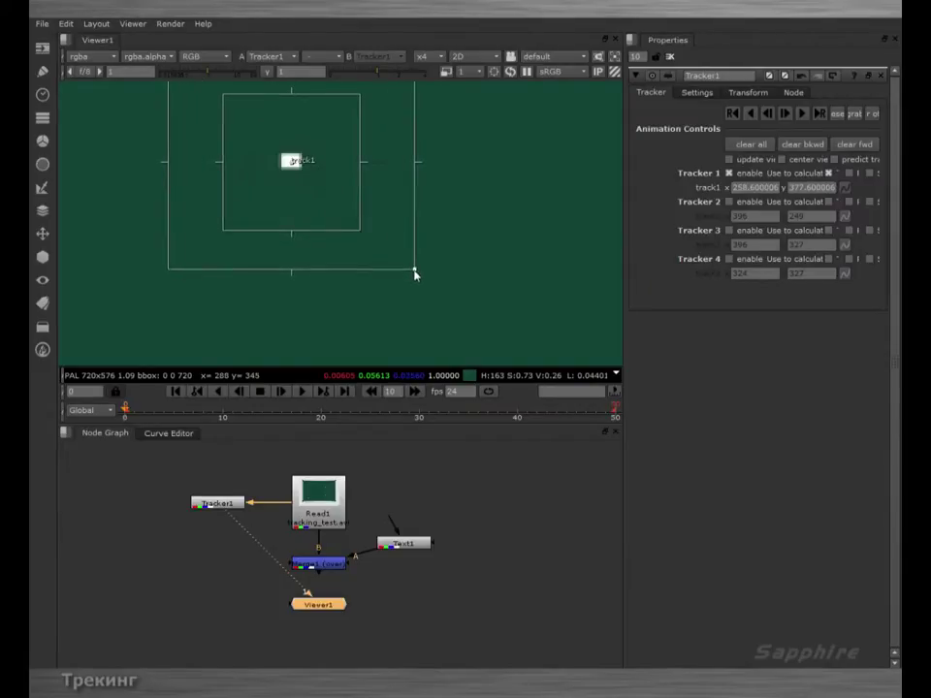
- Enlarge track1's outer search area further and slightly enlarge its inner pattern box around the marker
{"action": "scroll", "coordinate": [347, 206], "scroll_direction": "down", "scroll_amount": 4}
{"action": "scroll", "coordinate": [349, 205], "scroll_direction": "down", "scroll_amount": 2}
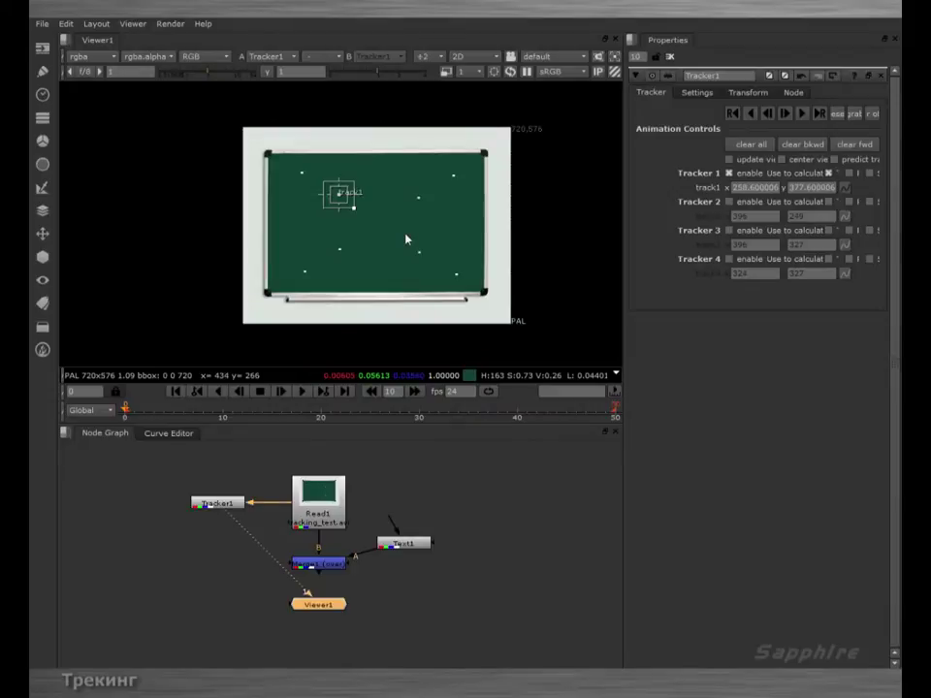
{"action": "scroll", "coordinate": [409, 247], "scroll_direction": "up", "scroll_amount": 2}
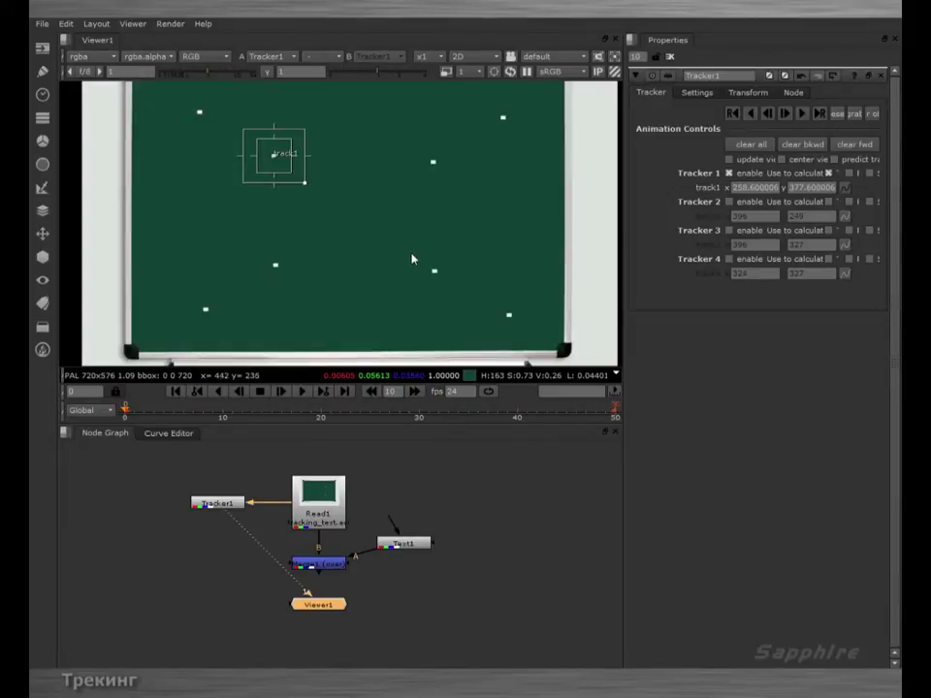
{"action": "middle_click_drag", "start_coordinate": [420, 272], "coordinate": [416, 276]}
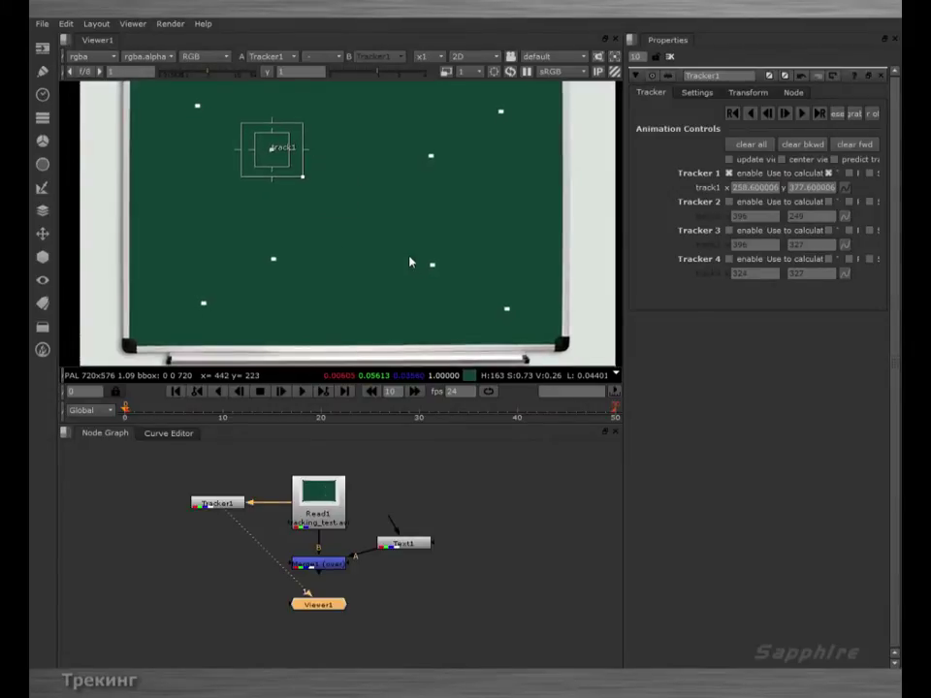
{"action": "scroll", "coordinate": [410, 262], "scroll_direction": "down", "scroll_amount": 2}
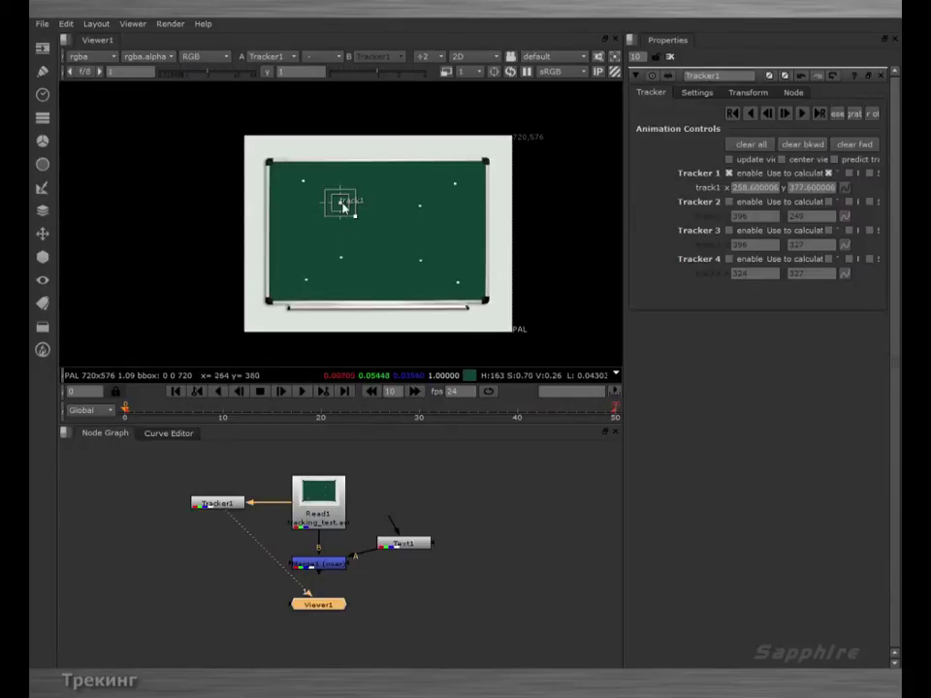
{"action": "scroll", "coordinate": [352, 215], "scroll_direction": "up", "scroll_amount": 2}
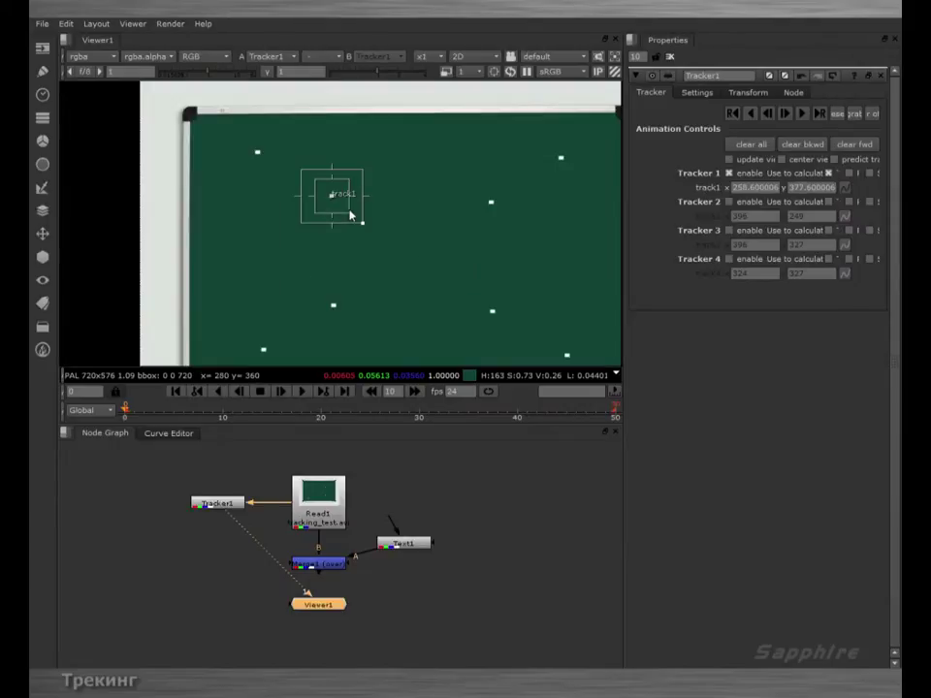
{"action": "scroll", "coordinate": [346, 199], "scroll_direction": "up", "scroll_amount": 2}
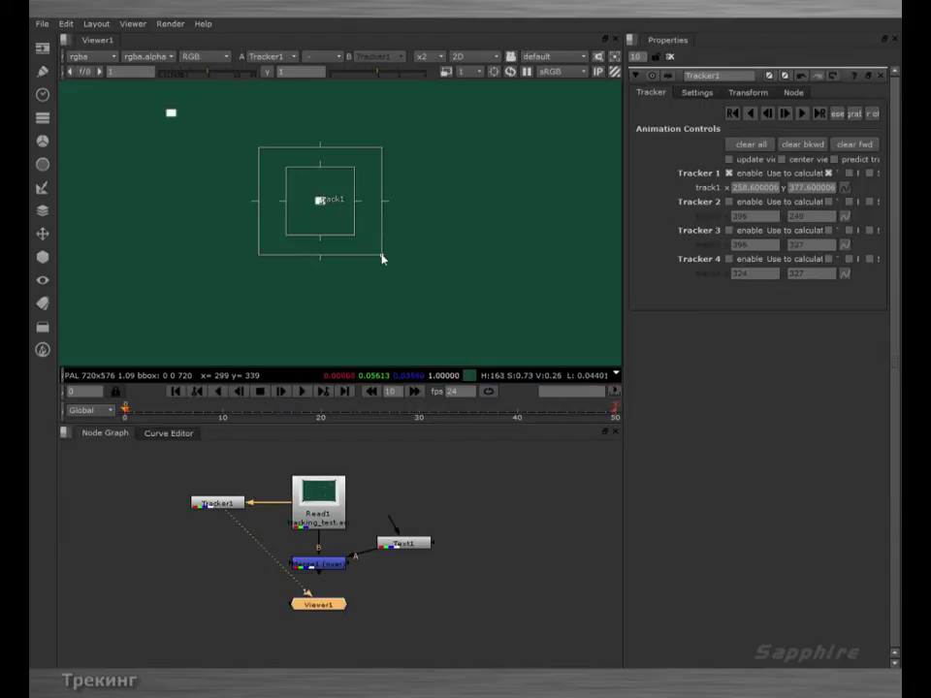
{"action": "left_click_drag", "start_coordinate": [382, 259], "coordinate": [398, 275]}
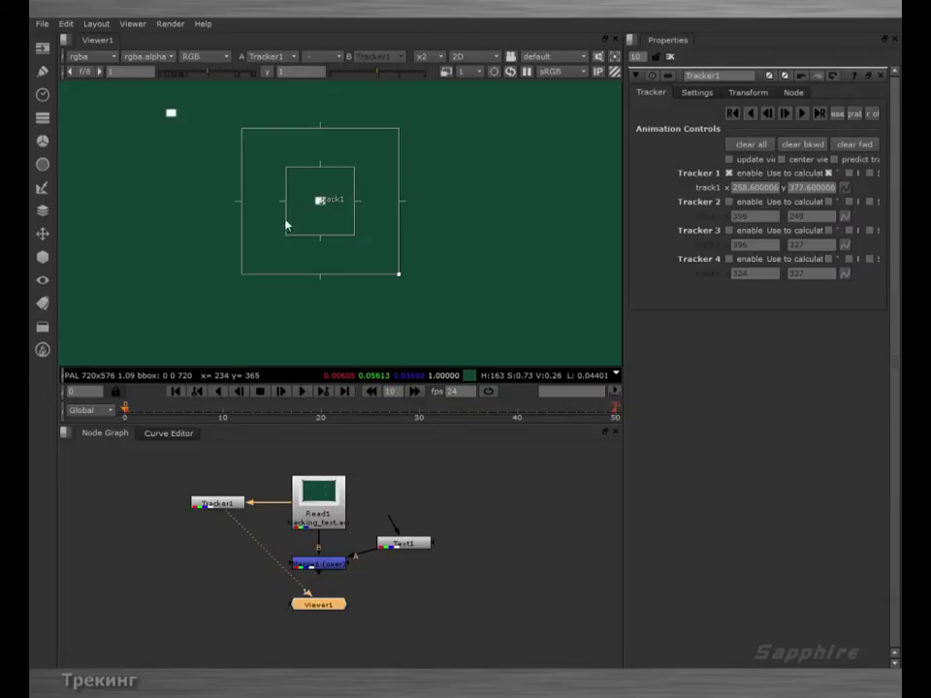
{"action": "mouse_move", "coordinate": [355, 238]}
{"action": "left_mouse_down"}
{"action": "mouse_move", "coordinate": [378, 254]}
{"action": "mouse_move", "coordinate": [368, 257]}
{"action": "mouse_move", "coordinate": [377, 249]}
{"action": "mouse_move", "coordinate": [358, 239]}
{"action": "left_mouse_up"}
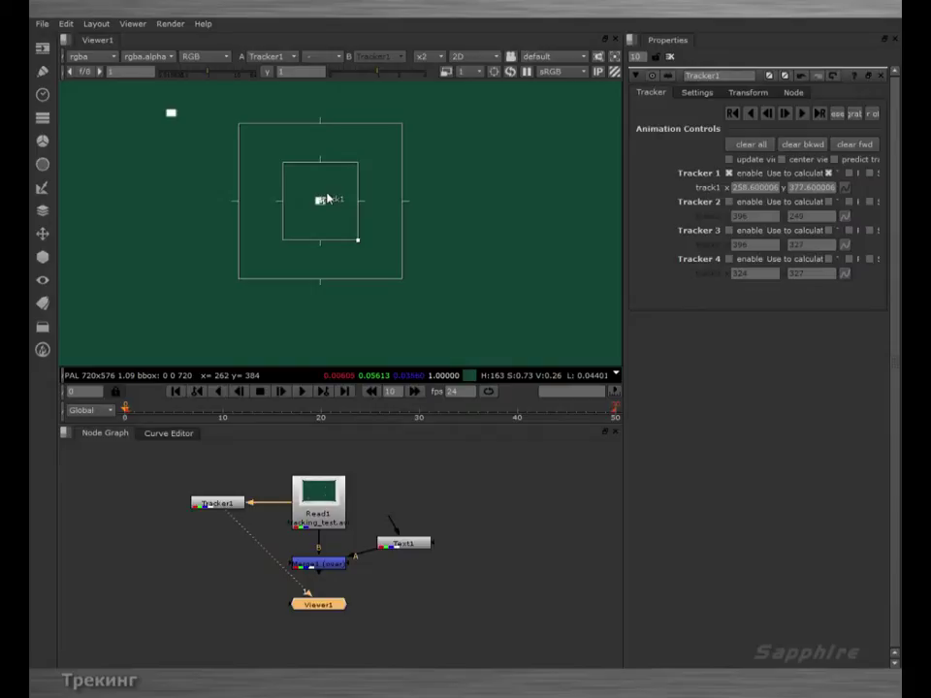
- Check how the tracked marker has moved at frame 40, and return to the first frame
{"action": "scroll", "coordinate": [327, 199], "scroll_direction": "down", "scroll_amount": 2}
{"action": "scroll", "coordinate": [339, 201], "scroll_direction": "down", "scroll_amount": 2}
{"action": "scroll", "coordinate": [367, 211], "scroll_direction": "up", "scroll_amount": 2}
{"action": "scroll", "coordinate": [373, 217], "scroll_direction": "down", "scroll_amount": 1}
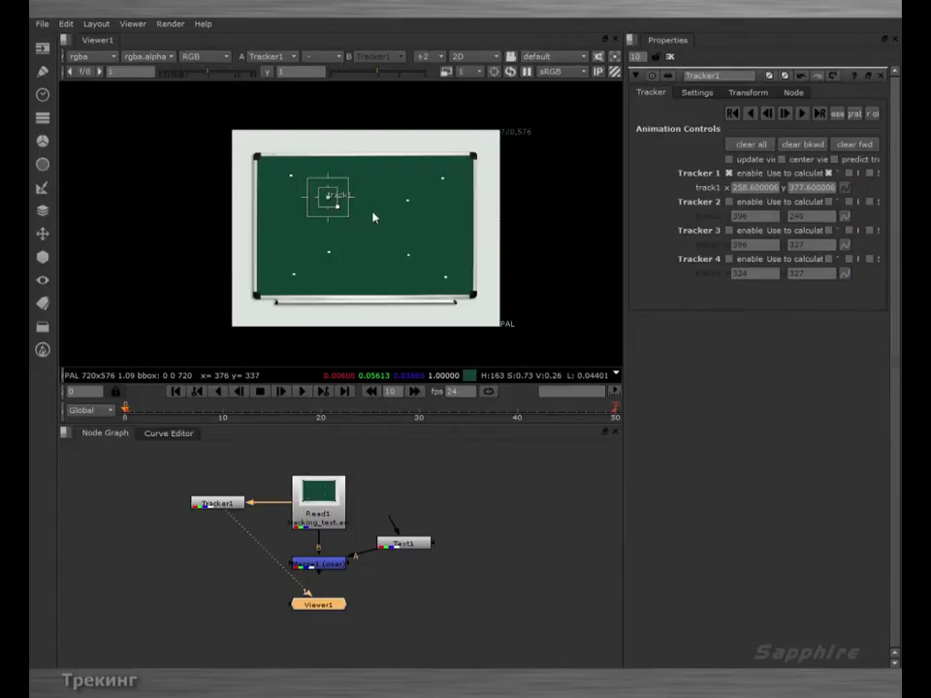
{"action": "scroll", "coordinate": [372, 217], "scroll_direction": "up", "scroll_amount": 1}
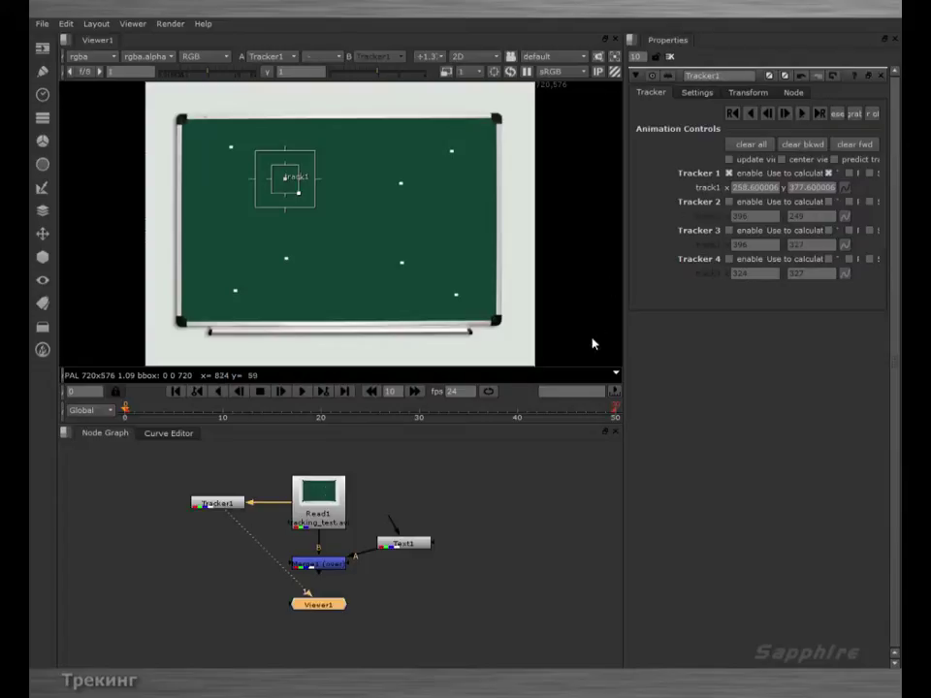
{"action": "left_click", "coordinate": [780, 118]}
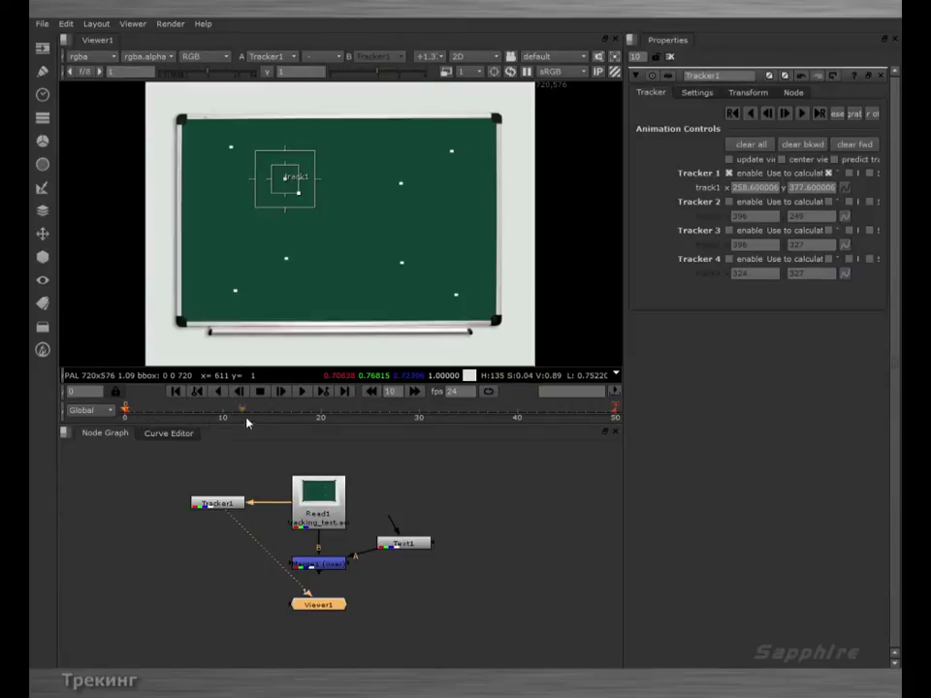
{"action": "left_click", "coordinate": [516, 415]}
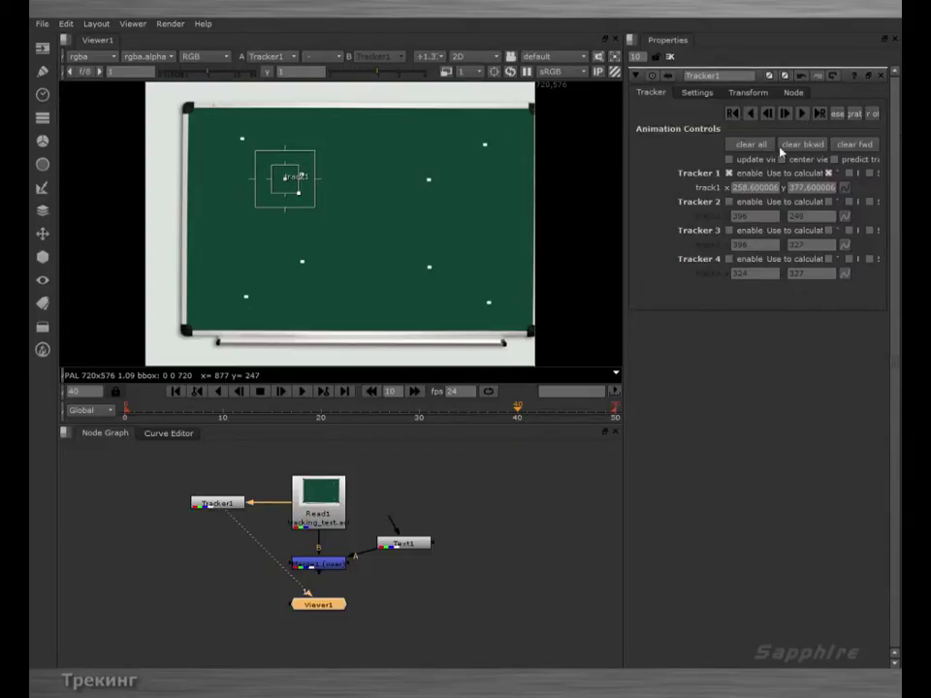
{"action": "key", "text": "Home"}
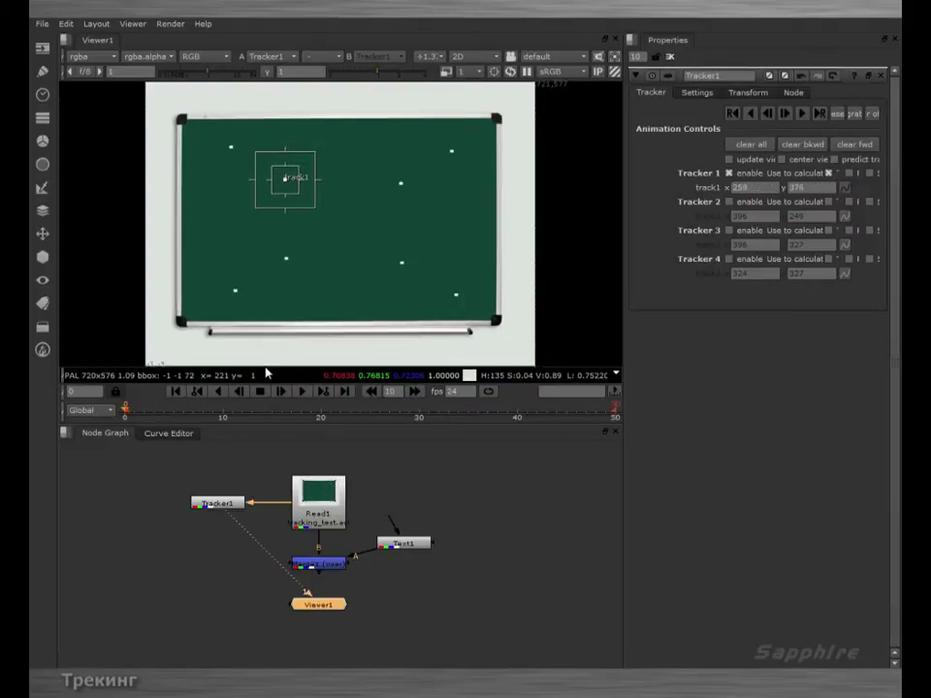
- Track track1 forward over frames 1 to 50 with a step of 1 and play back the footage to check the track
{"action": "left_click", "coordinate": [820, 113]}
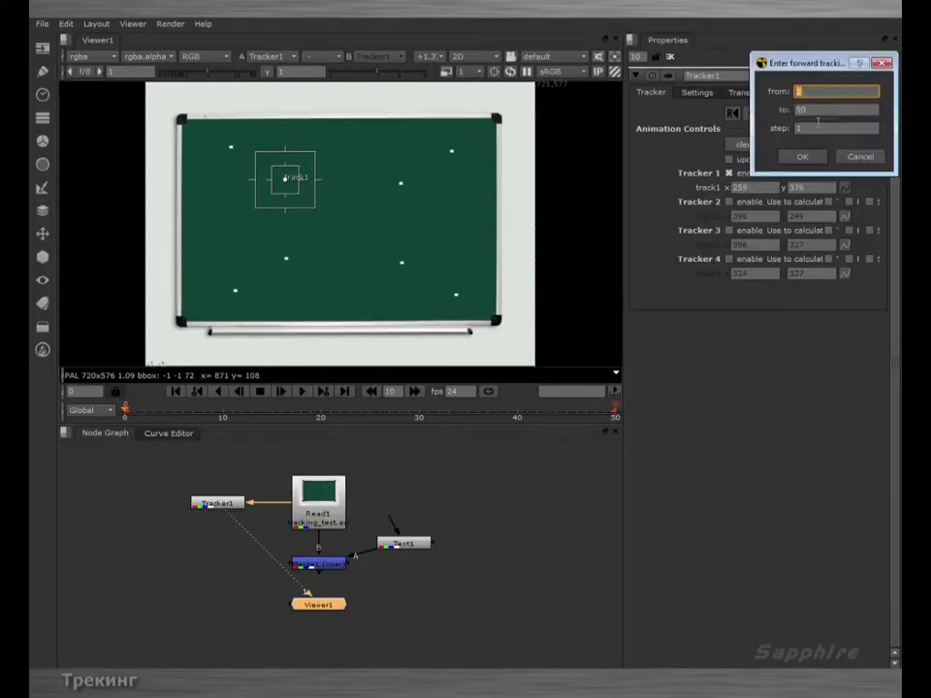
{"action": "left_click", "coordinate": [804, 157]}
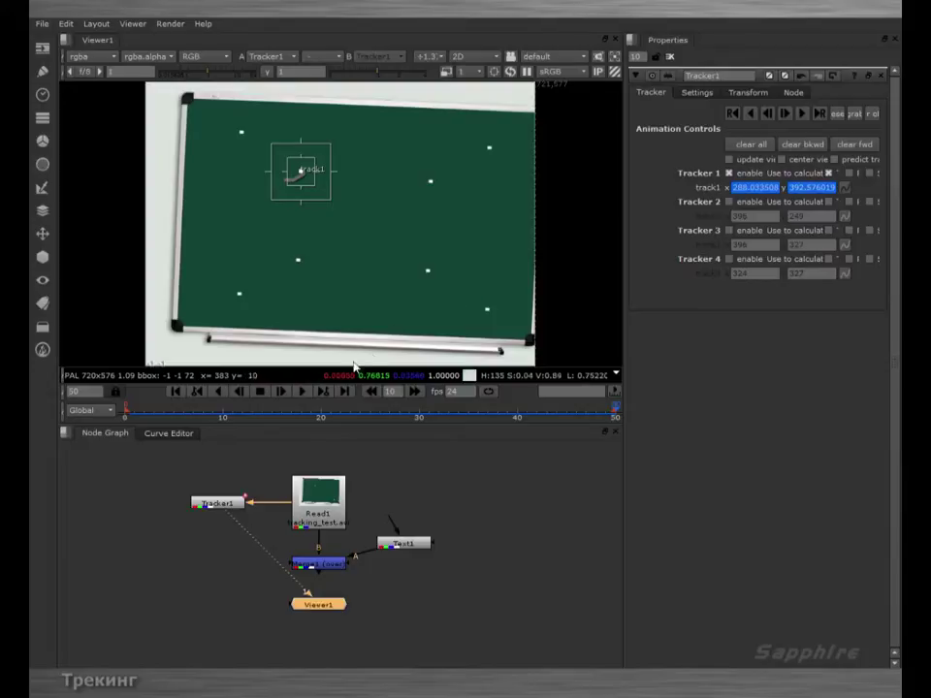
{"action": "left_click", "coordinate": [175, 391]}
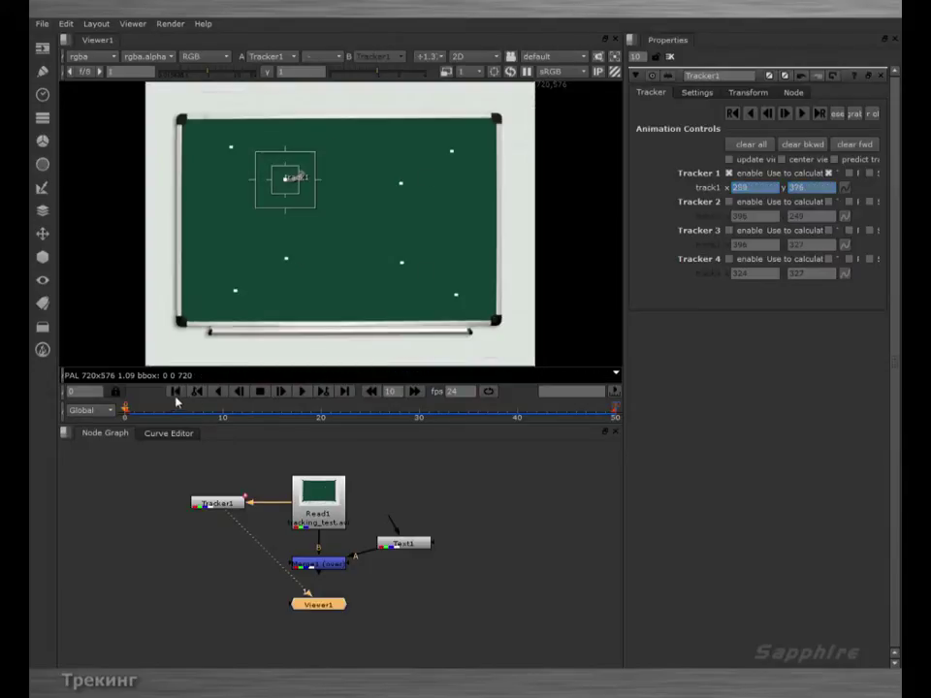
{"action": "left_click", "coordinate": [303, 391]}
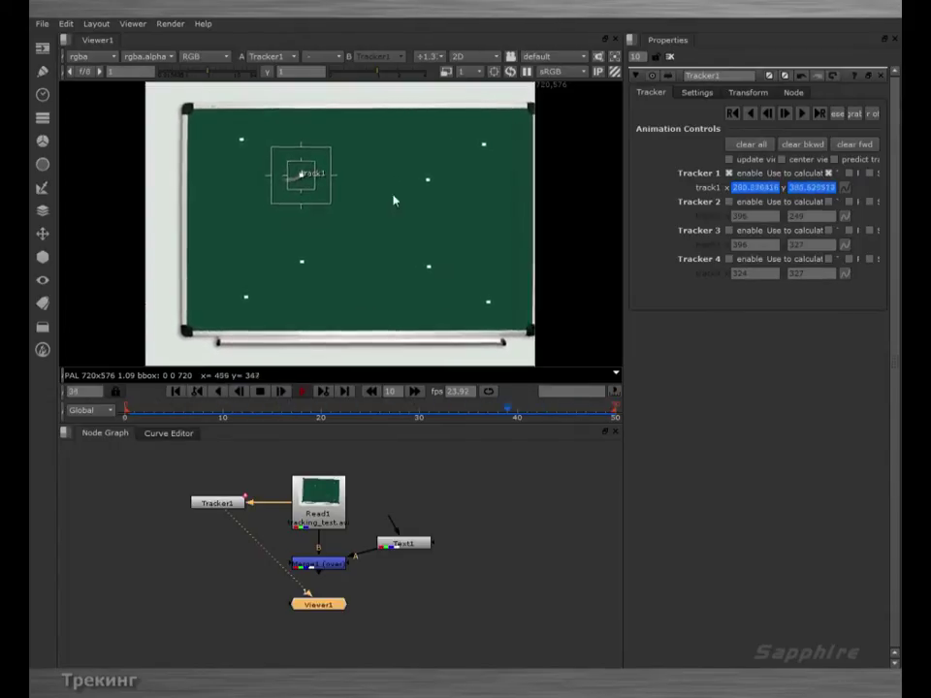
{"action": "left_click", "coordinate": [261, 395]}
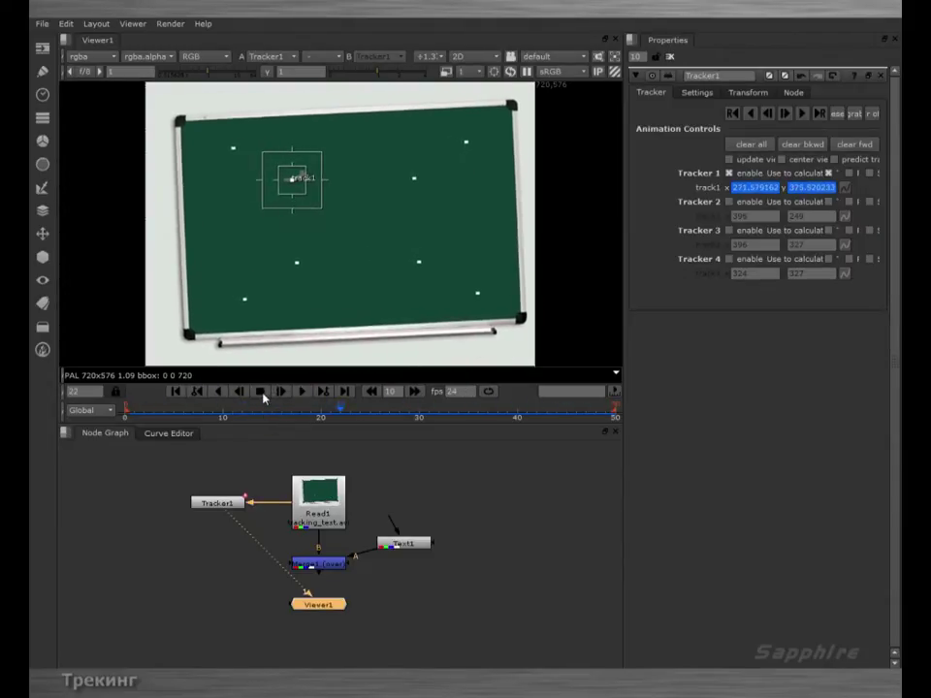
{"action": "left_click", "coordinate": [180, 393]}
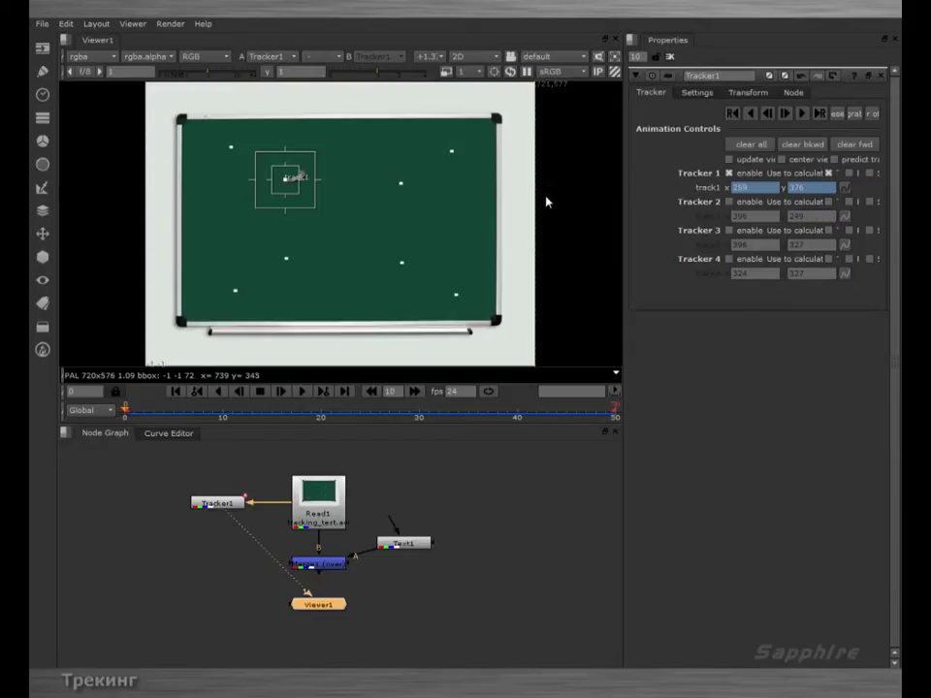
- Review the warp type options in the Tracker node's settings, keeping Translate selected
{"action": "left_click", "coordinate": [696, 92]}
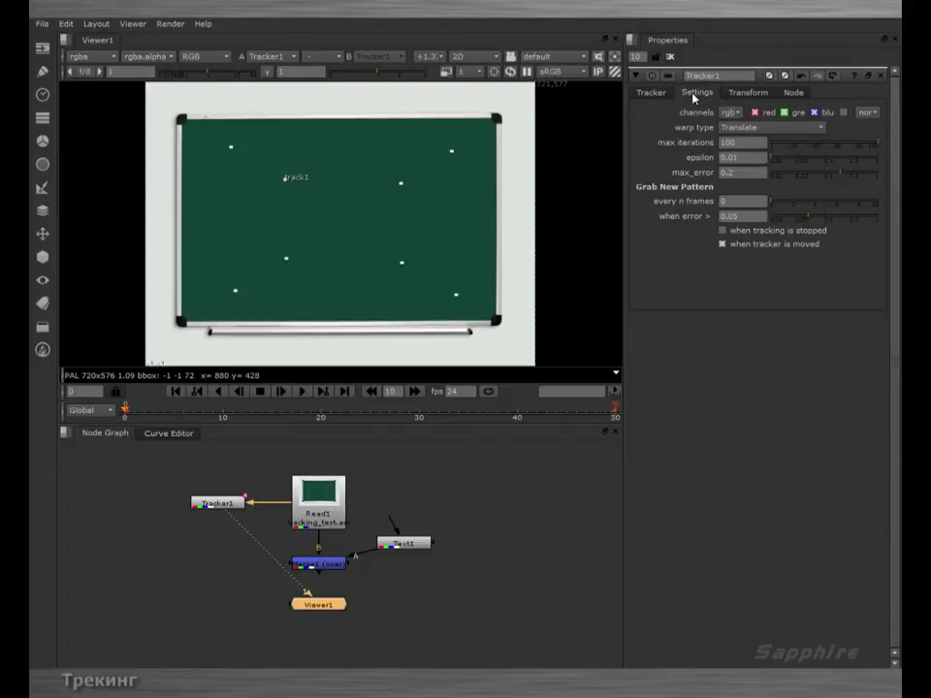
{"action": "left_click", "coordinate": [751, 129]}
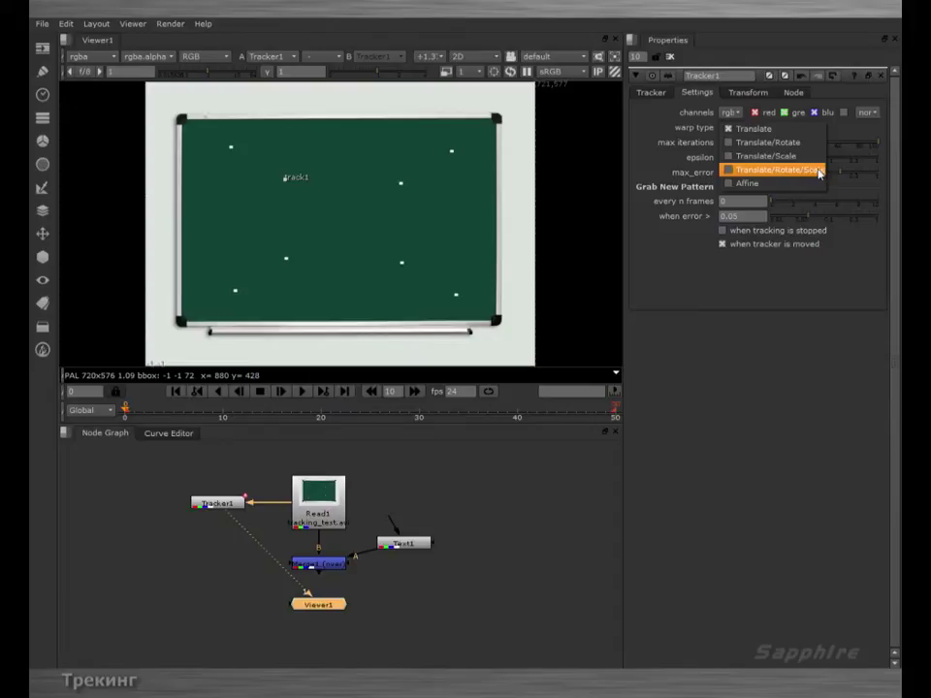
{"action": "left_click", "coordinate": [775, 129]}
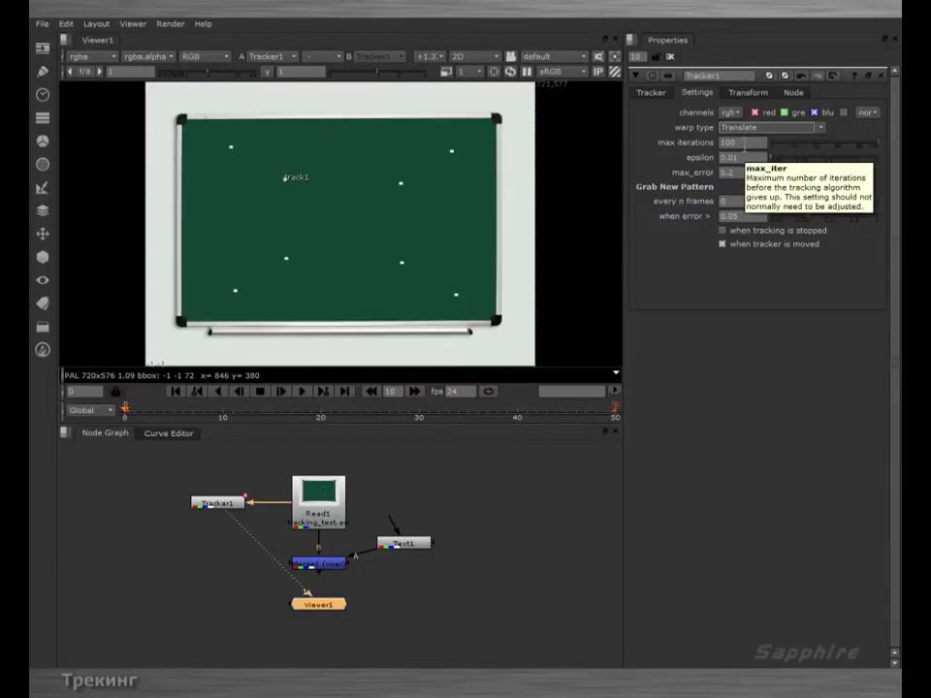
- Set the Tracker node's transform mode to match-move
{"action": "left_click", "coordinate": [748, 92]}
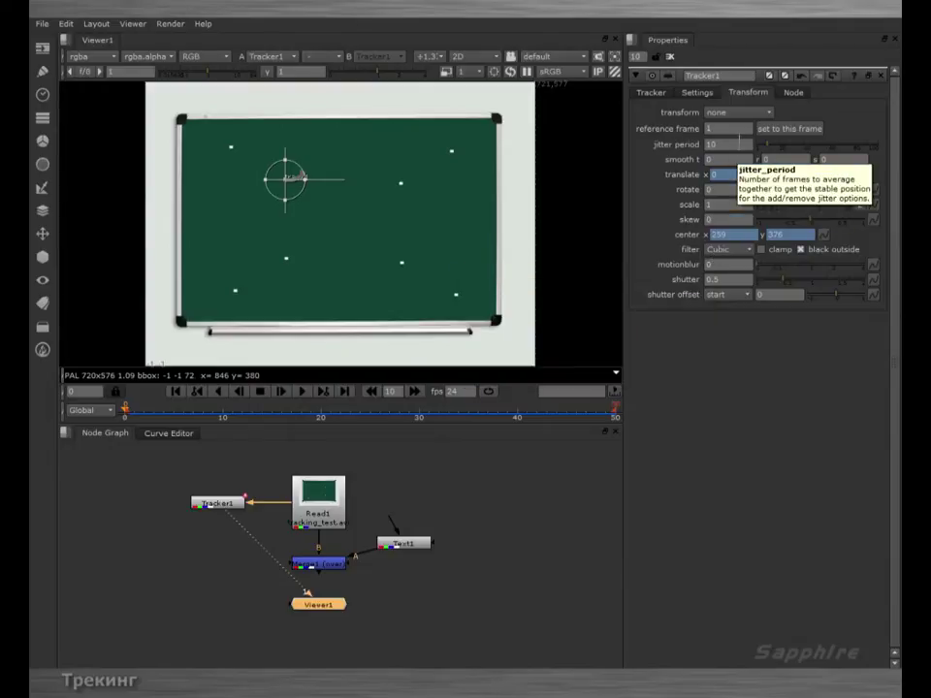
{"action": "left_click", "coordinate": [740, 114]}
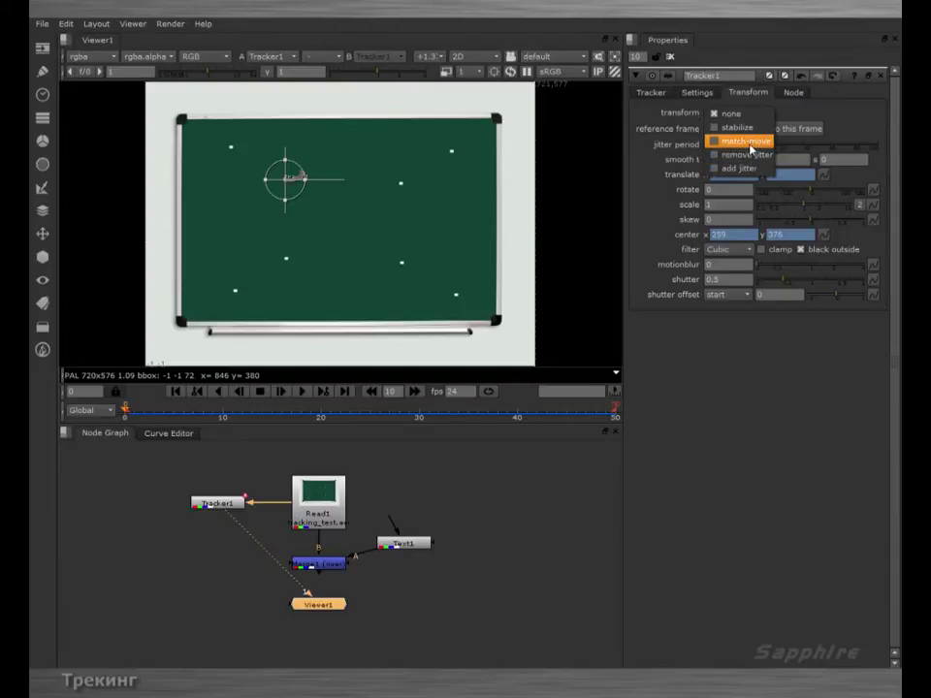
{"action": "left_click", "coordinate": [749, 143]}
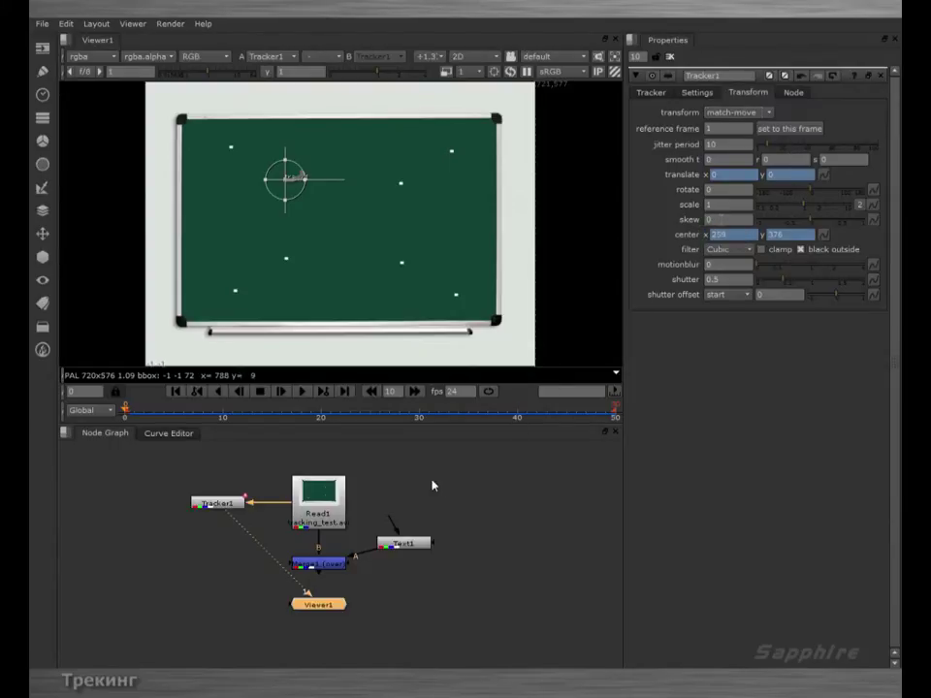
- Insert a Transform node between the Text and Merge nodes and link its translate and center to the Tracker's translate and center
{"action": "mouse_move", "coordinate": [400, 548]}
{"action": "left_mouse_down"}
{"action": "mouse_move", "coordinate": [429, 545]}
{"action": "mouse_move", "coordinate": [438, 524]}
{"action": "mouse_move", "coordinate": [444, 555]}
{"action": "mouse_move", "coordinate": [478, 571]}
{"action": "mouse_move", "coordinate": [407, 566]}
{"action": "left_mouse_up"}
{"action": "key", "text": "t"}
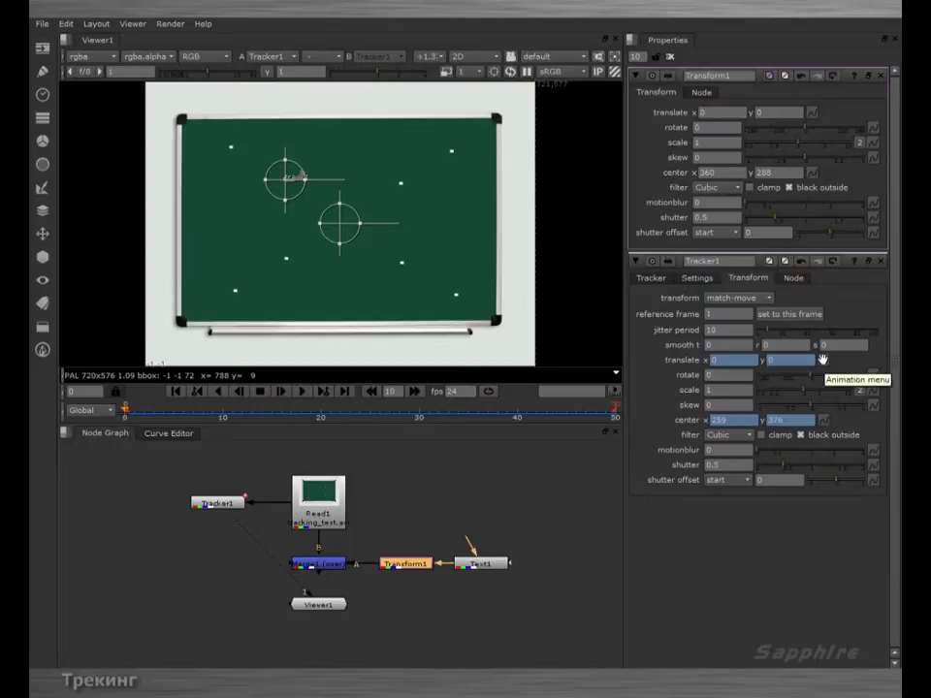
{"action": "left_click_drag", "start_coordinate": [823, 347], "coordinate": [812, 112], "text": "ctrl"}
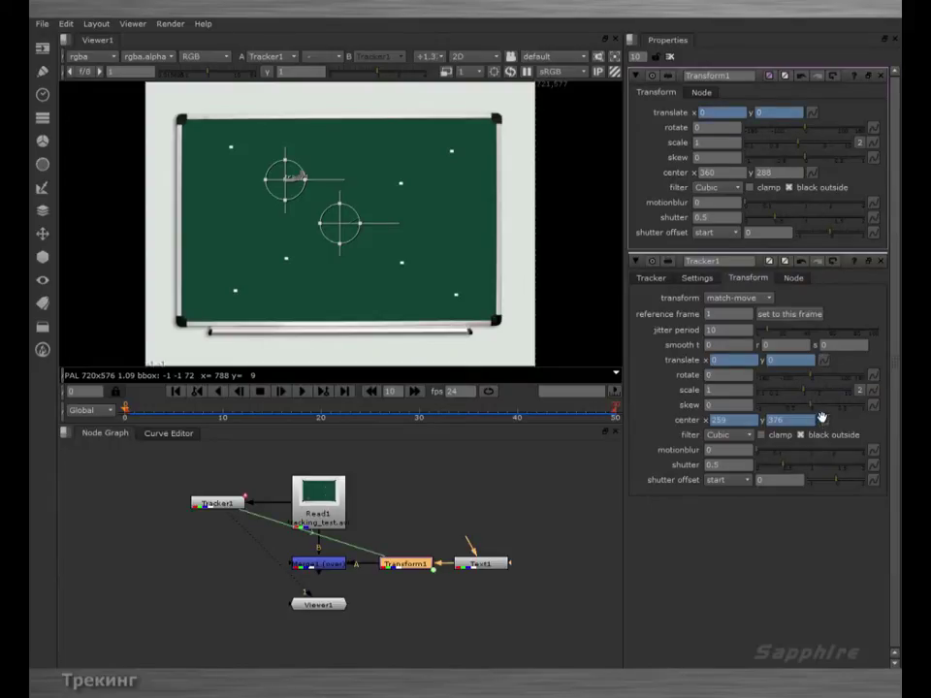
{"action": "left_click_drag", "start_coordinate": [822, 419], "coordinate": [812, 174], "text": "ctrl"}
- Display the Merge node's output in the viewer and play it back to check how the text follows the board
{"action": "left_click", "coordinate": [333, 571]}
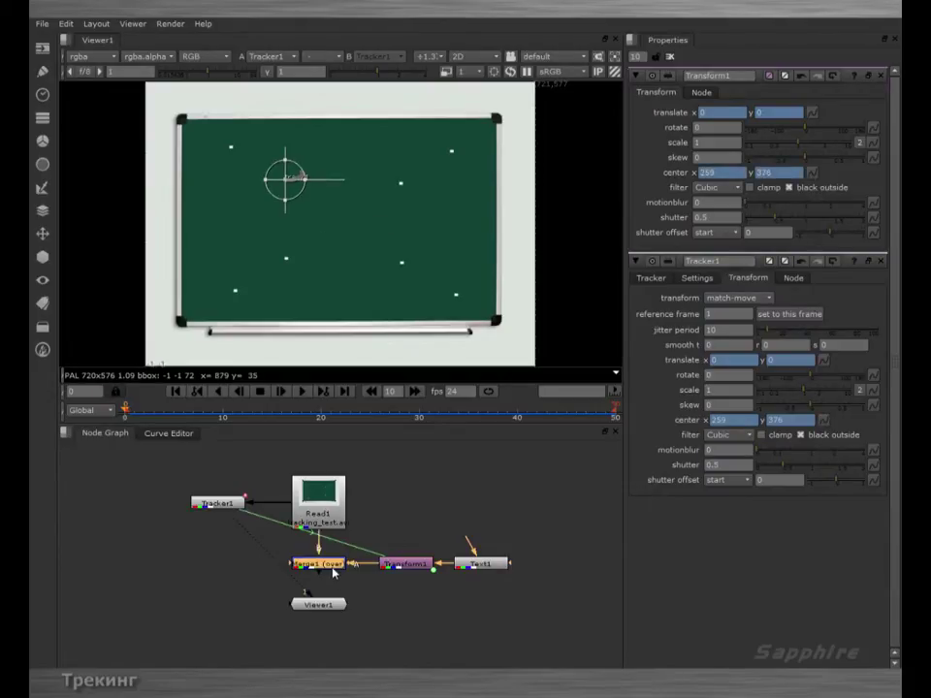
{"action": "key", "text": "1"}
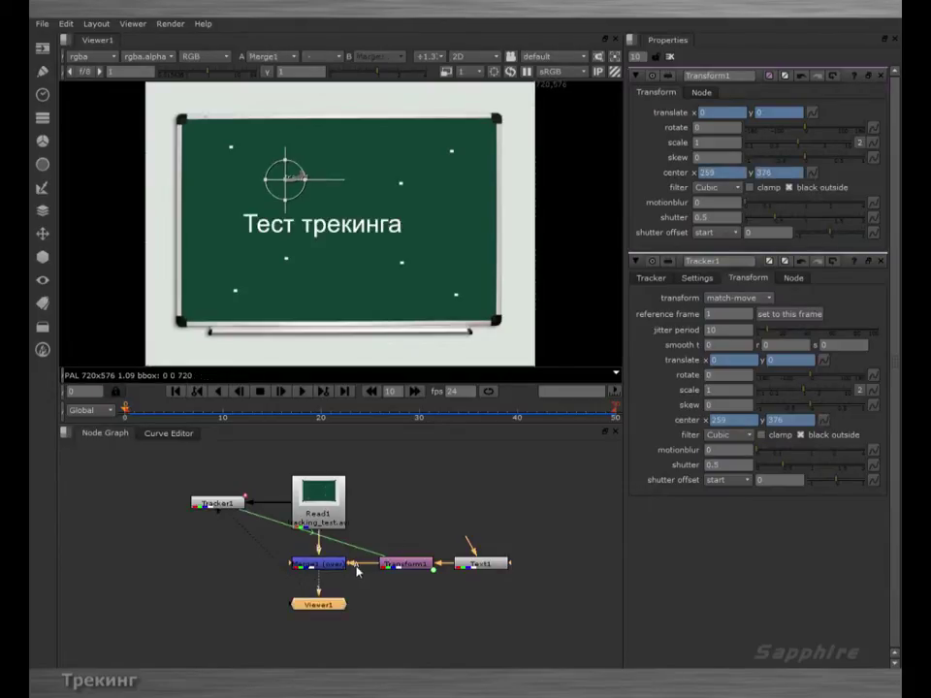
{"action": "left_click", "coordinate": [303, 393]}
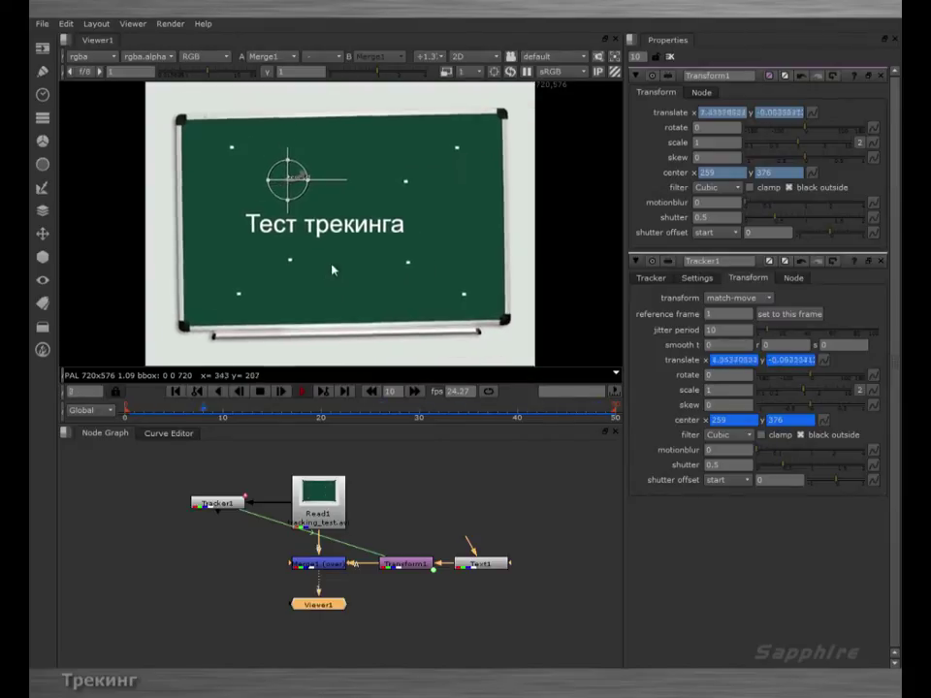
{"action": "left_click", "coordinate": [260, 391]}
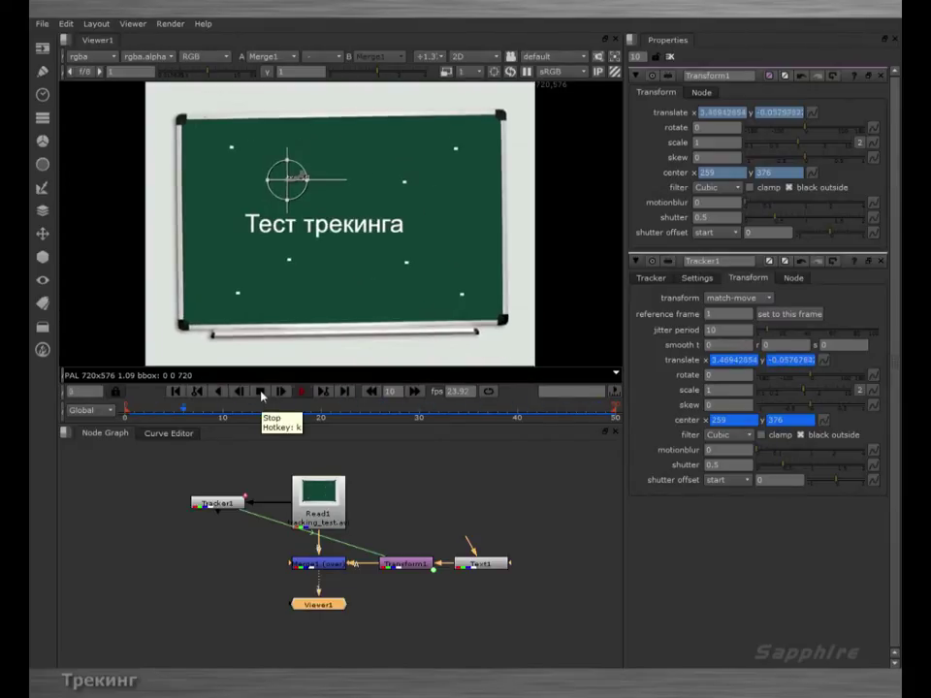
{"action": "left_click", "coordinate": [217, 391]}
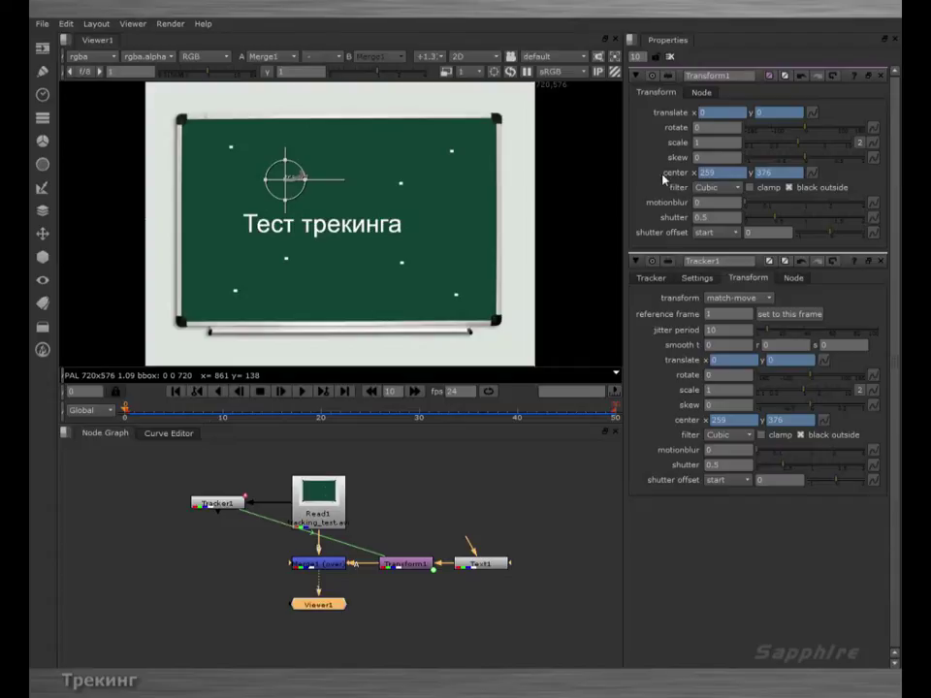
- Widen the properties area and enable Tracker 2 in the Tracker node
{"action": "left_click", "coordinate": [654, 279]}
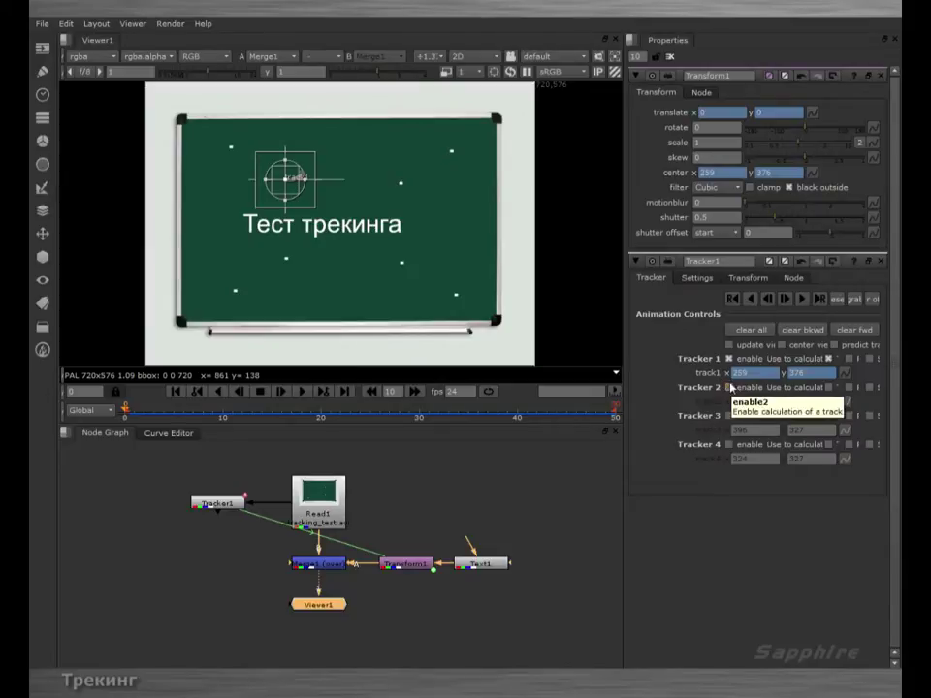
{"action": "left_click_drag", "start_coordinate": [622, 304], "coordinate": [581, 310]}
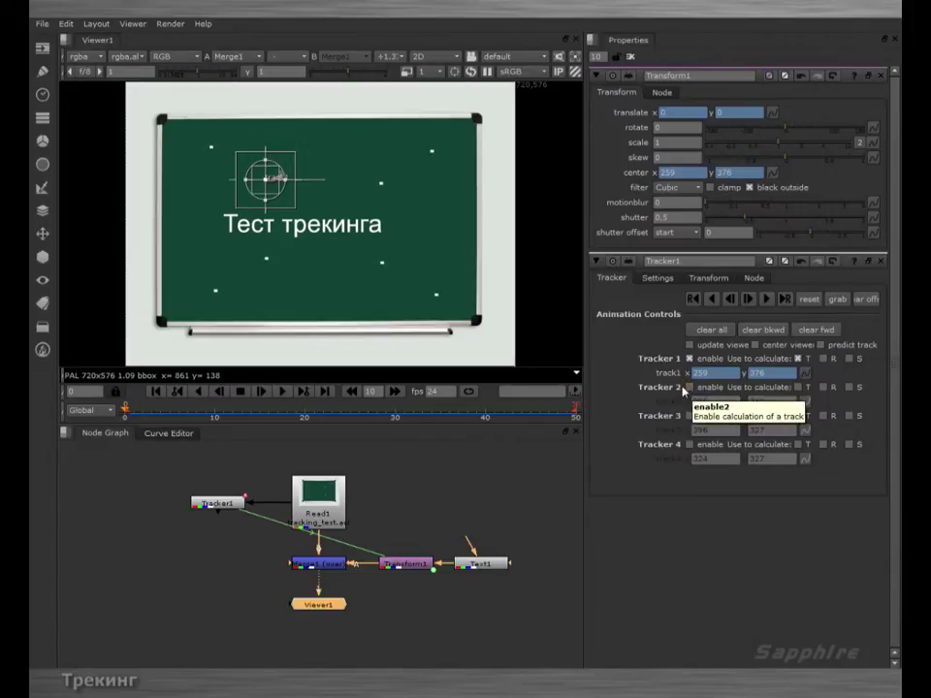
{"action": "left_click", "coordinate": [688, 388]}
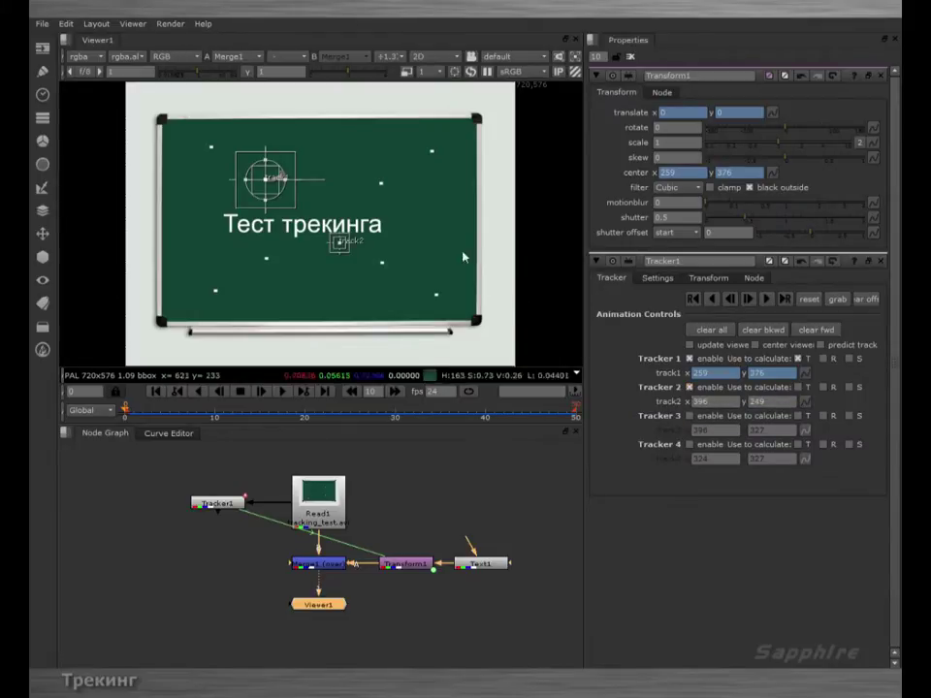
- Place the track2 point on the right end of the tray below the board, at about 597, 74.5, and enlarge its tracking area
{"action": "scroll", "coordinate": [349, 245], "scroll_direction": "up", "scroll_amount": 1}
{"action": "scroll", "coordinate": [349, 245], "scroll_direction": "up", "scroll_amount": 1}
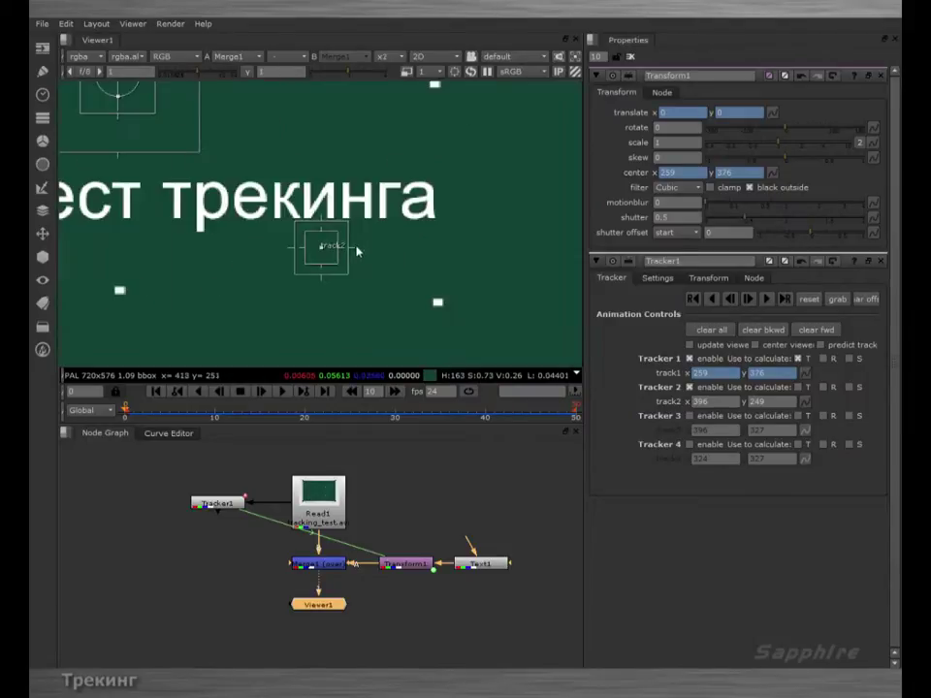
{"action": "middle_click_drag", "start_coordinate": [402, 305], "coordinate": [374, 224]}
{"action": "left_click_drag", "start_coordinate": [215, 108], "coordinate": [514, 346]}
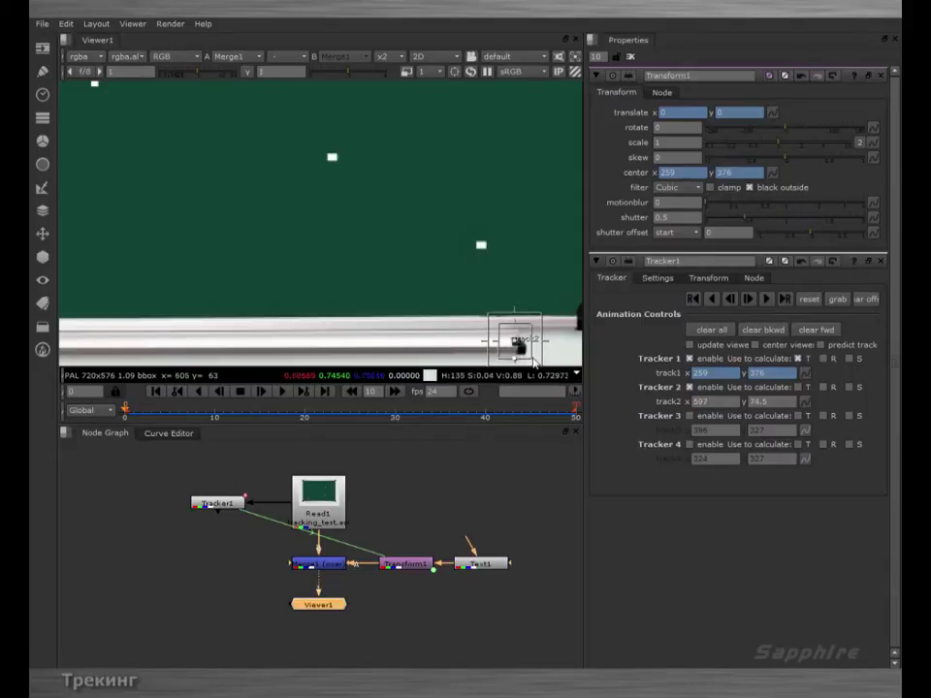
{"action": "left_click_drag", "start_coordinate": [536, 365], "coordinate": [540, 369]}
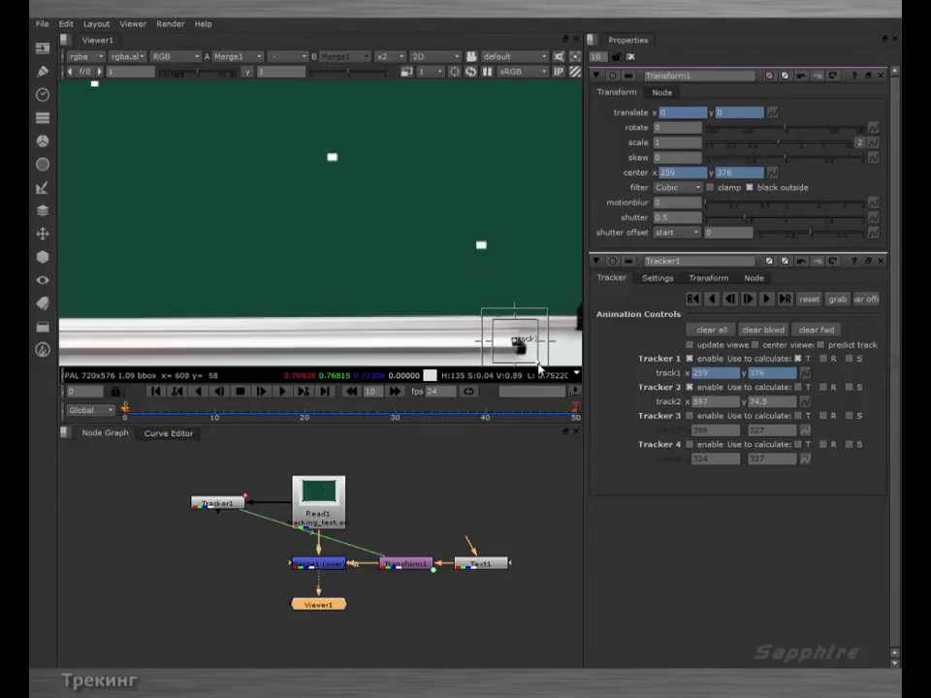
- Disable Tracker 1 and use only Tracker 2 to calculate translation
{"action": "key", "text": "v"}
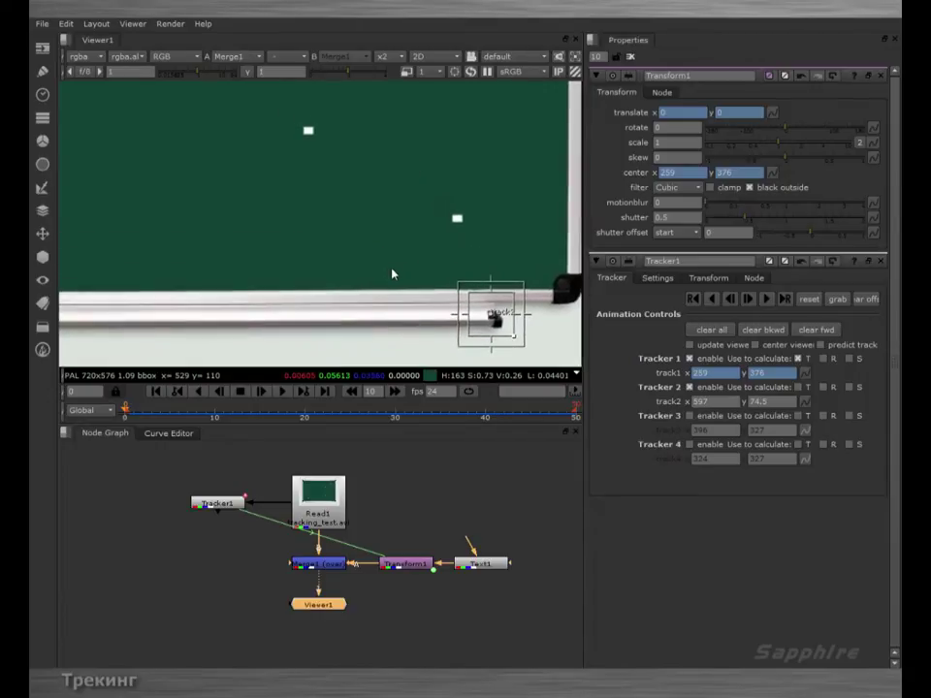
{"action": "scroll", "coordinate": [393, 274], "scroll_direction": "down", "scroll_amount": 2}
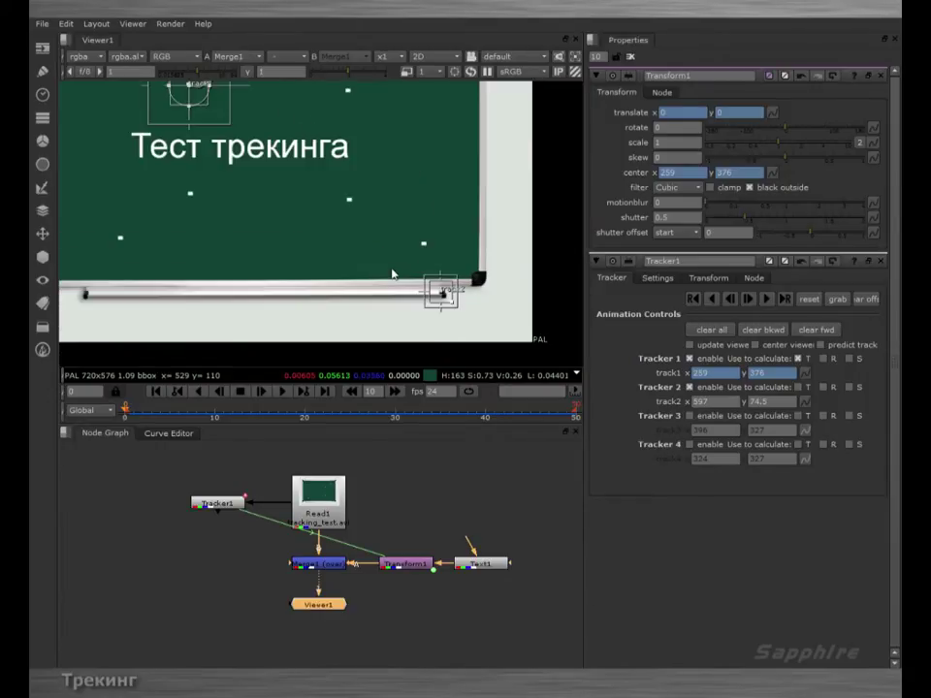
{"action": "scroll", "coordinate": [310, 190], "scroll_direction": "down", "scroll_amount": 2}
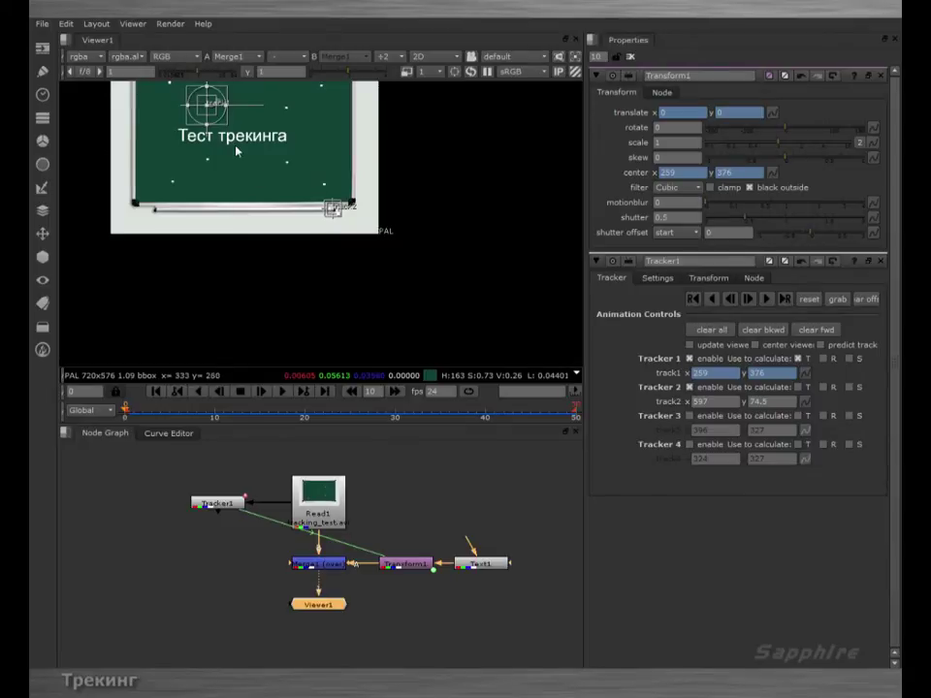
{"action": "middle_click_drag", "start_coordinate": [238, 149], "coordinate": [326, 240]}
{"action": "scroll", "coordinate": [326, 239], "scroll_direction": "up", "scroll_amount": 1}
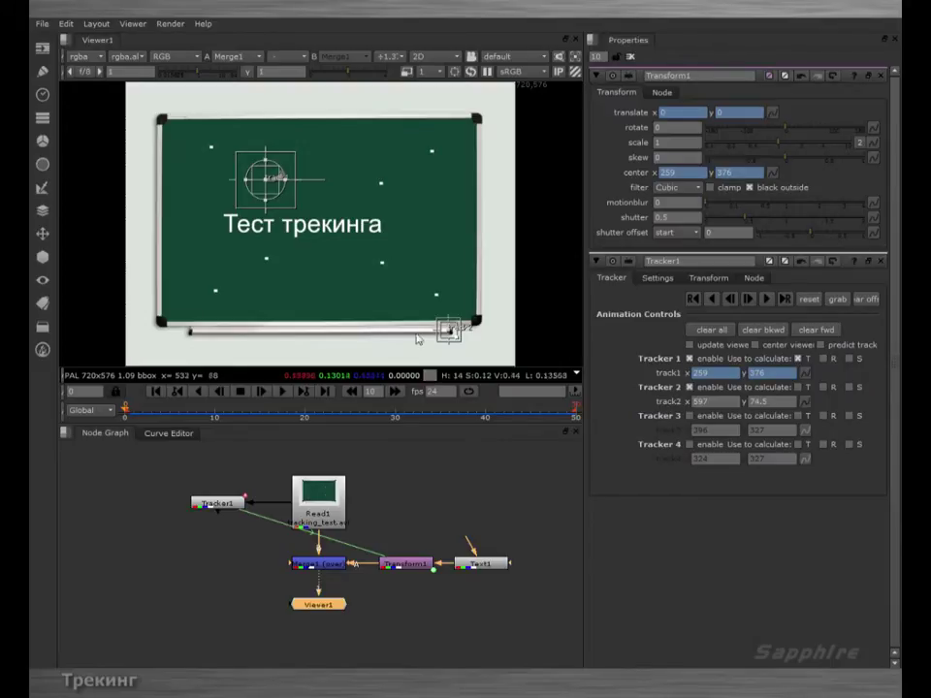
{"action": "left_click", "coordinate": [689, 359]}
{"action": "left_click", "coordinate": [800, 359]}
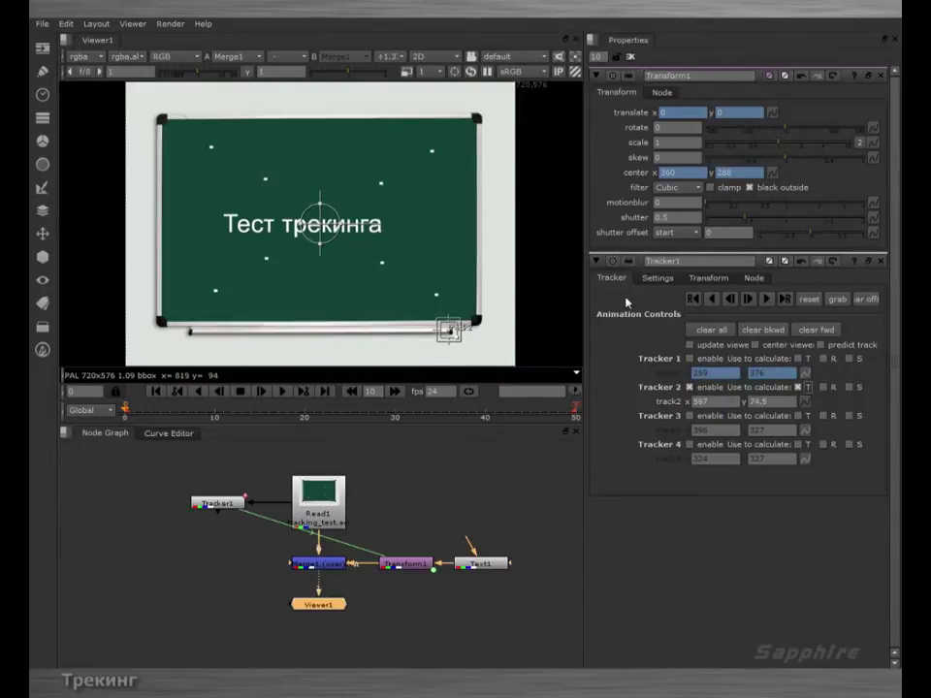
- Track forward with Tracker 2 from frame 1 to 50 with a step of 1, and return to frame 0
{"action": "left_click", "coordinate": [787, 300]}
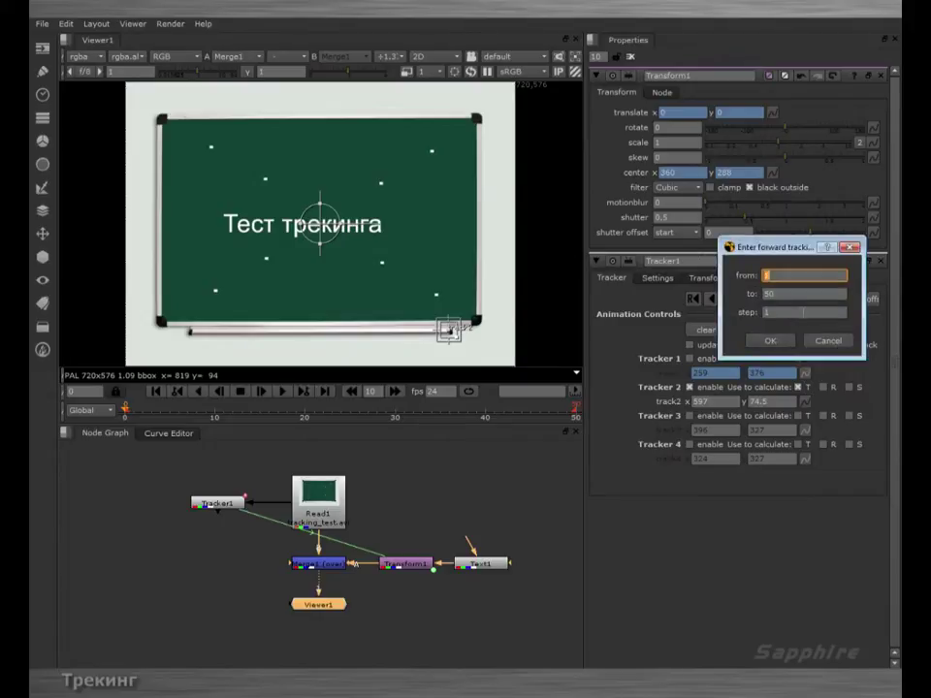
{"action": "left_click", "coordinate": [780, 344]}
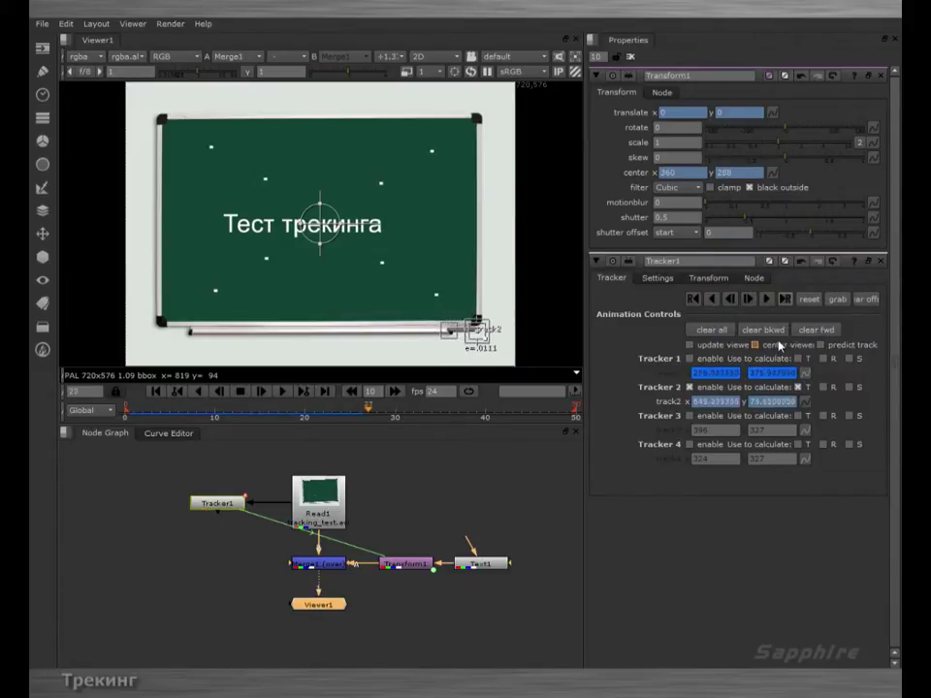
{"action": "left_click_drag", "start_coordinate": [571, 411], "coordinate": [128, 412]}
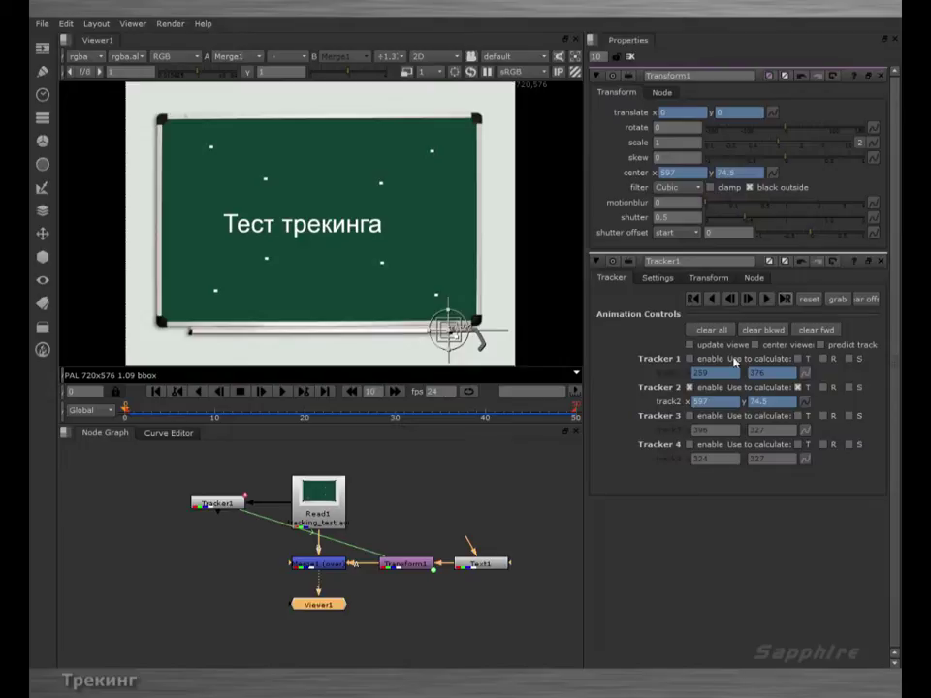
- Enable Tracker 1, calculating translate, rotate and scale from both trackers, and set the warp type to Translate/Rotate/Scale
{"action": "left_click", "coordinate": [689, 358]}
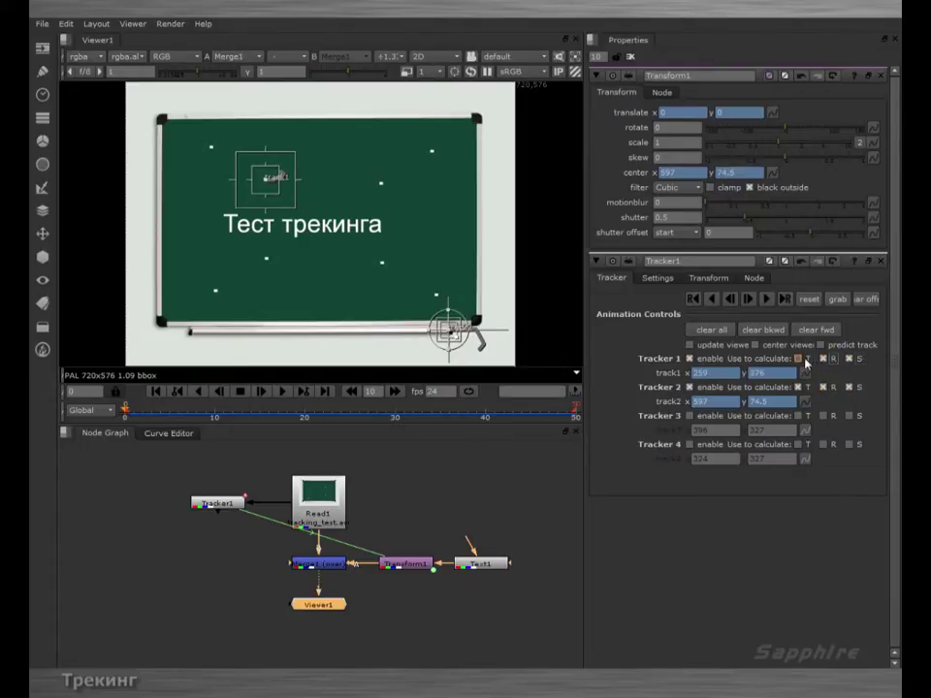
{"action": "left_click", "coordinate": [798, 359]}
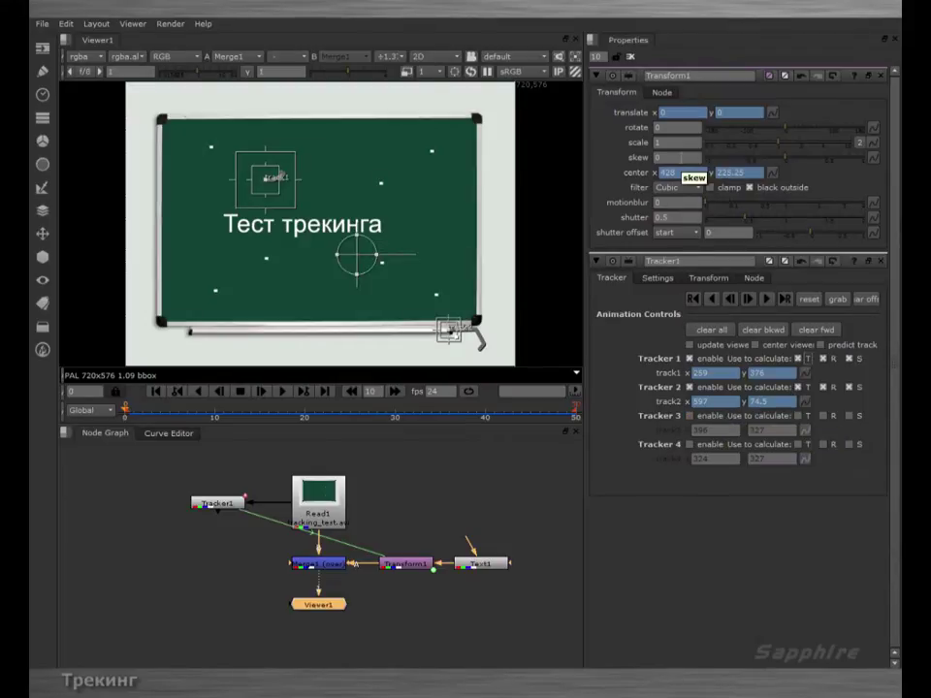
{"action": "left_click", "coordinate": [657, 278]}
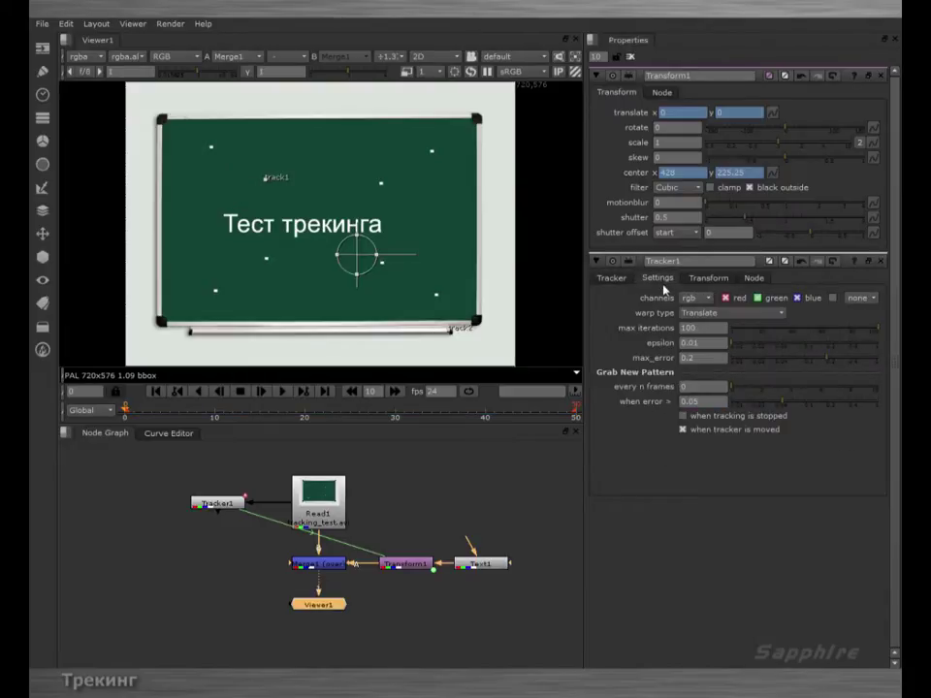
{"action": "left_click", "coordinate": [709, 314]}
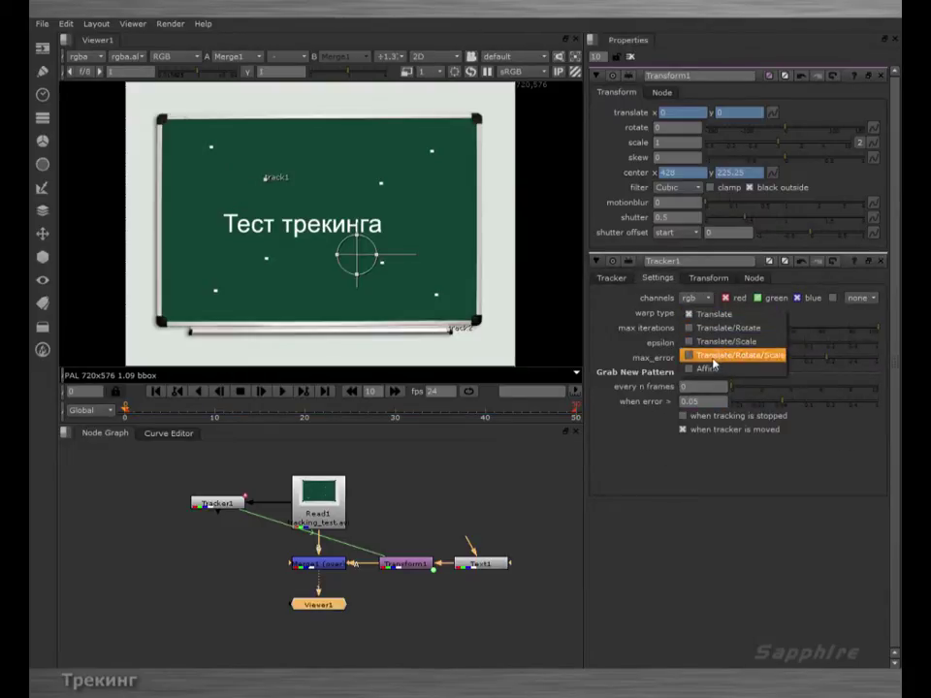
{"action": "left_click", "coordinate": [774, 356]}
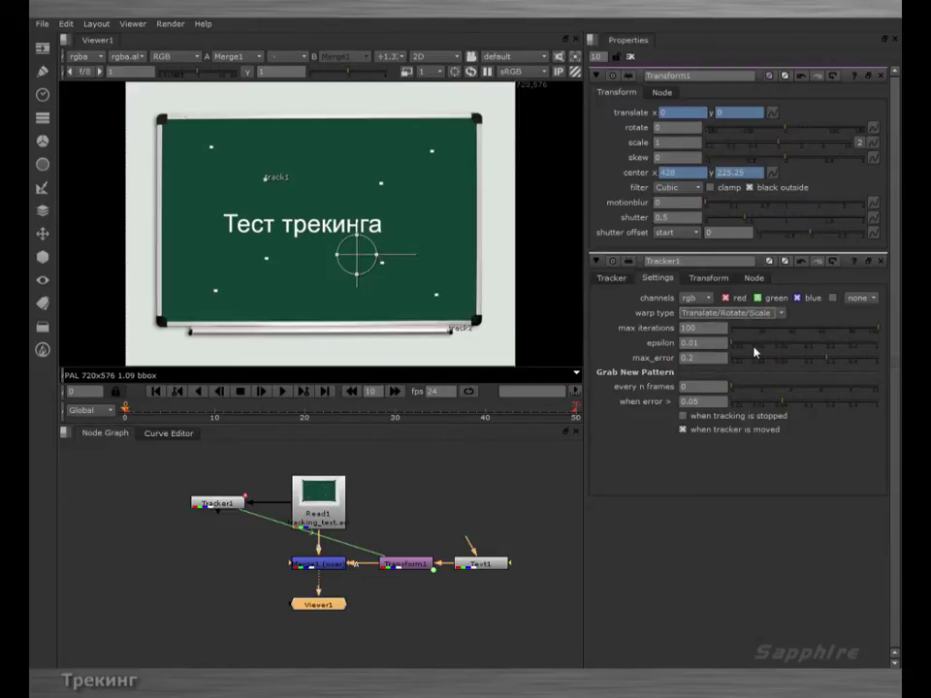
{"action": "mouse_move", "coordinate": [754, 352]}
{"action": "mouse_move", "coordinate": [740, 333]}
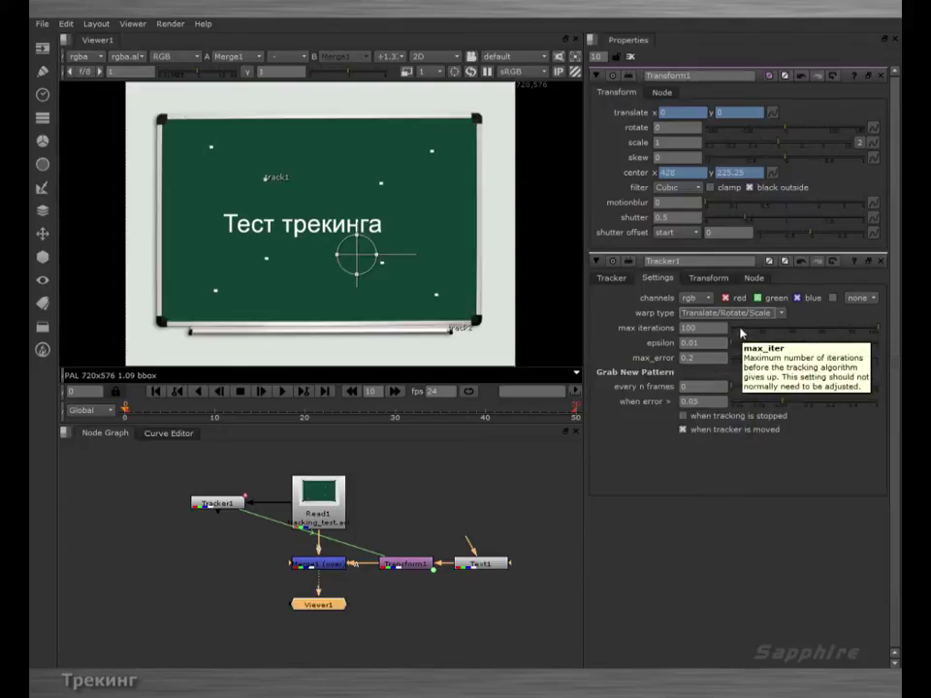
- Link the Transform node's rotate and scale to the Tracker's rotate and scale, and play back the merged result
{"action": "left_click", "coordinate": [717, 280]}
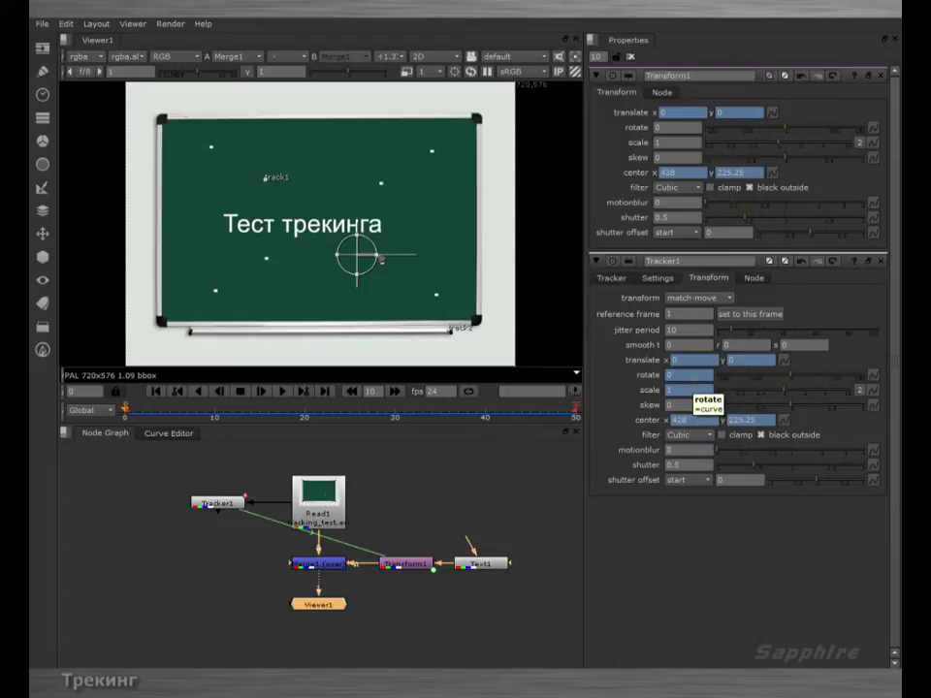
{"action": "left_click", "coordinate": [690, 376]}
{"action": "left_click", "coordinate": [668, 131]}
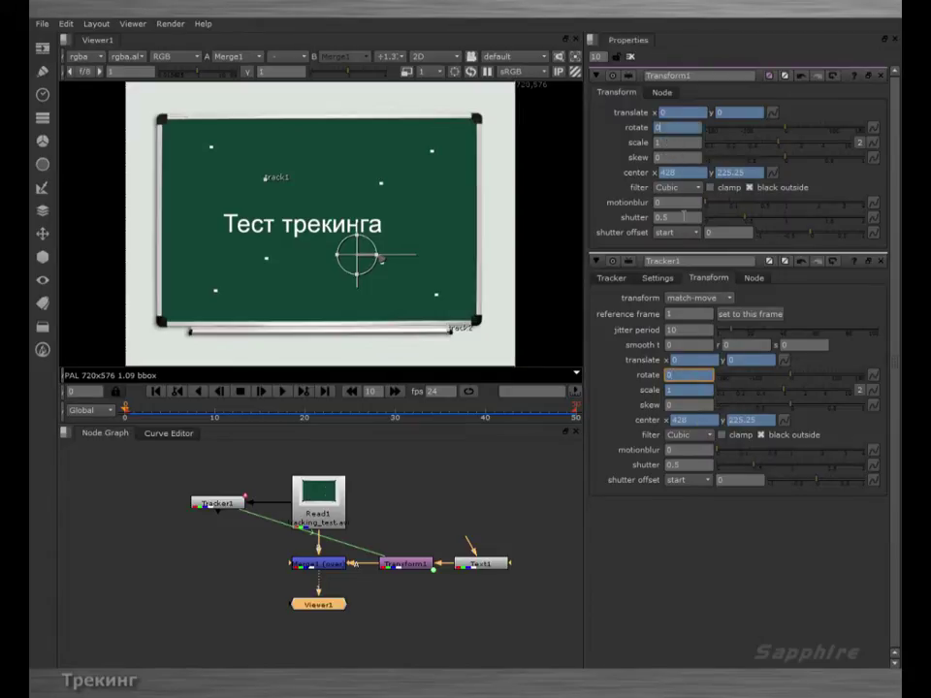
{"action": "left_click", "coordinate": [685, 391]}
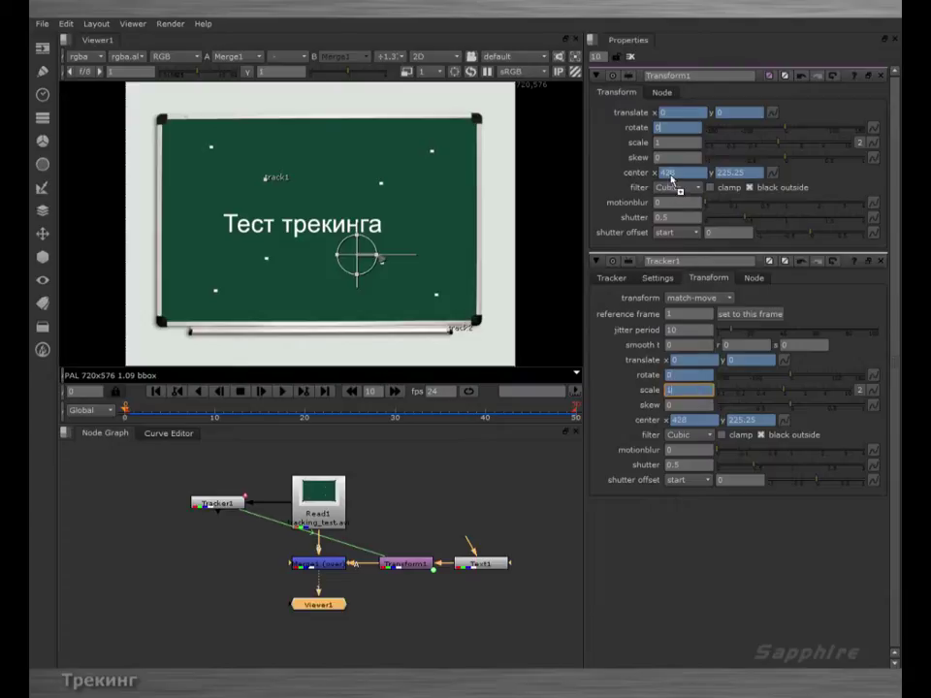
{"action": "left_click_drag", "start_coordinate": [676, 146], "coordinate": [676, 143], "text": "ctrl"}
{"action": "left_click", "coordinate": [283, 391]}
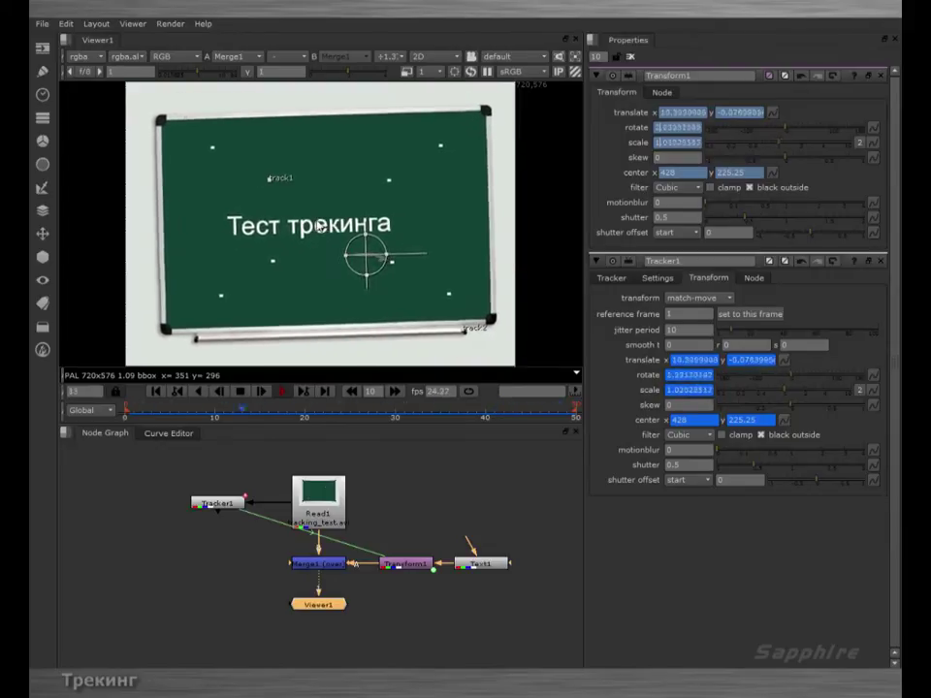
{"action": "left_click", "coordinate": [242, 392]}
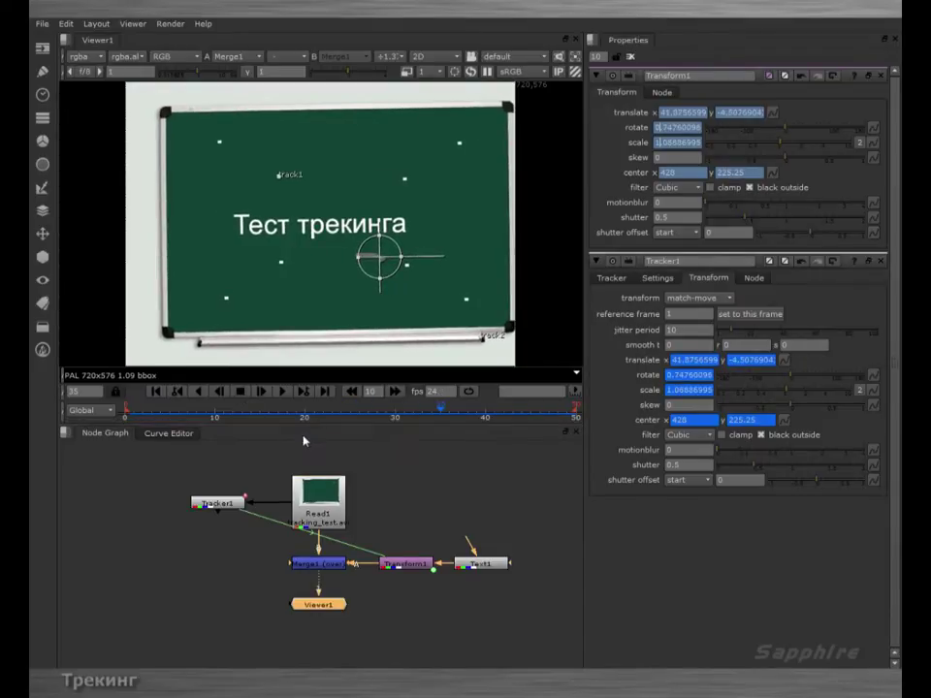
- Set the Tracker node's transform mode to stabilize and play back its output from the first frame in the viewer
{"action": "left_click", "coordinate": [712, 298]}
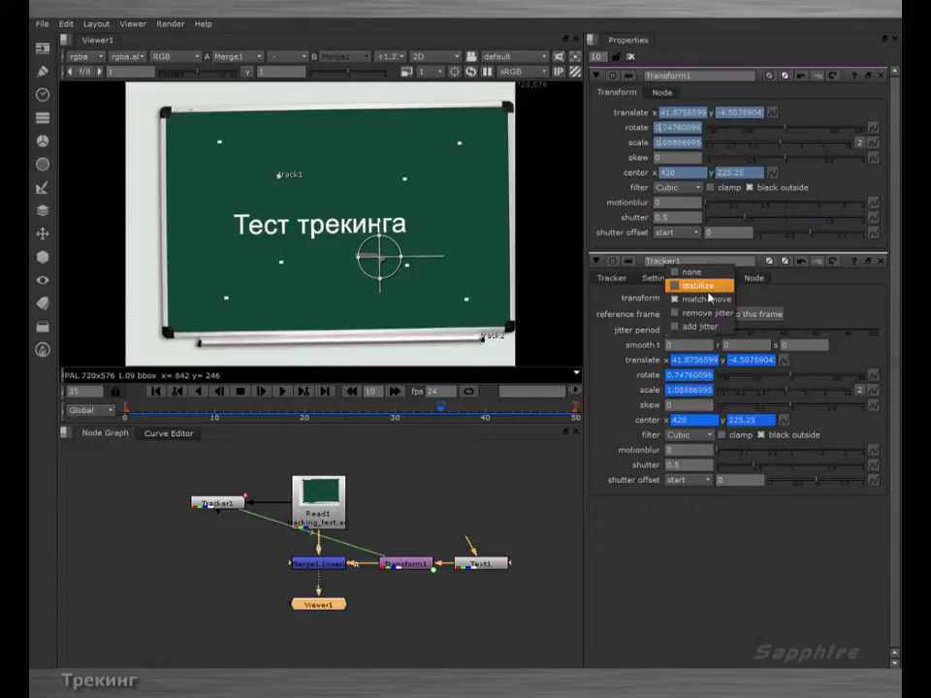
{"action": "left_click", "coordinate": [707, 288]}
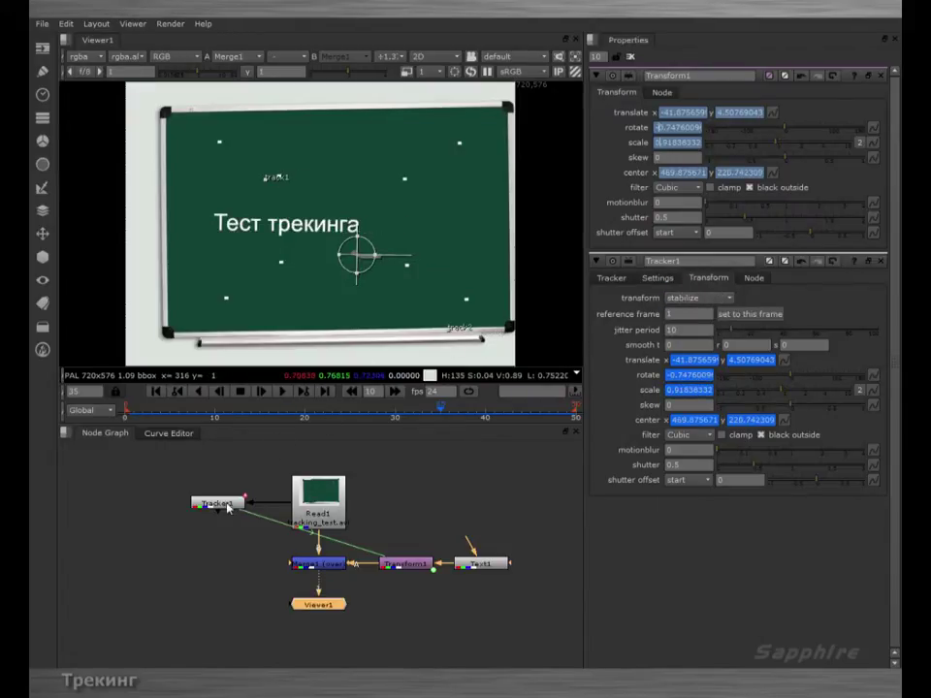
{"action": "left_click", "coordinate": [229, 506]}
{"action": "key", "text": "1"}
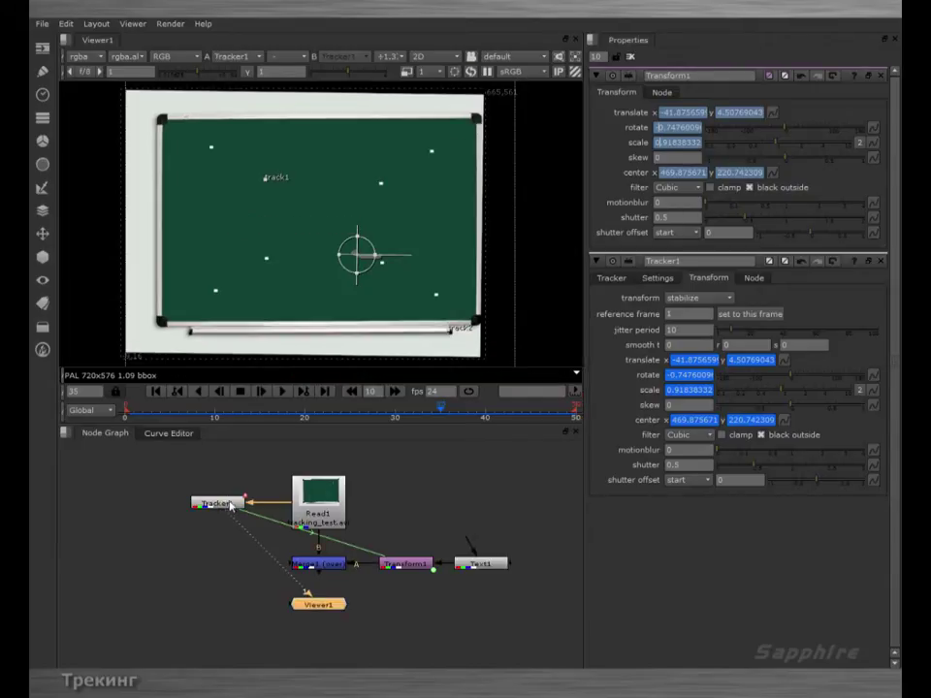
{"action": "left_click", "coordinate": [156, 391]}
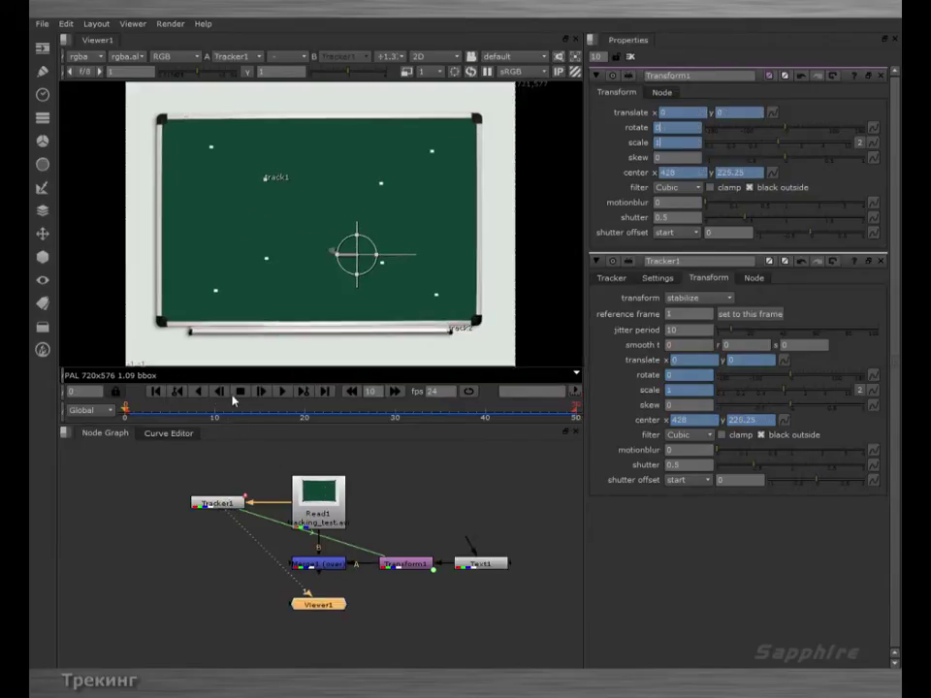
{"action": "left_click", "coordinate": [281, 392]}
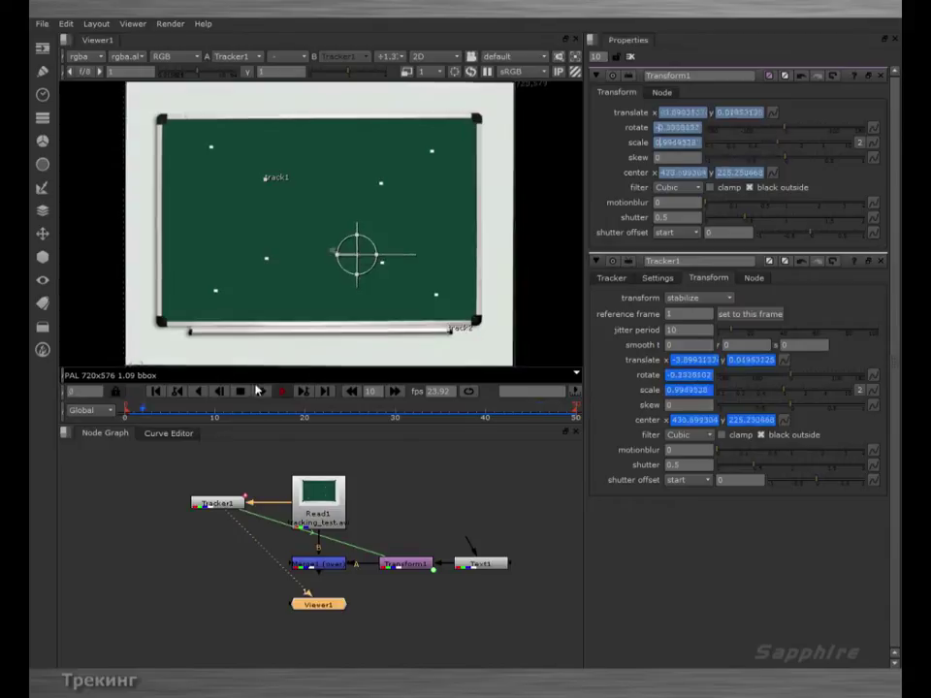
{"action": "left_click", "coordinate": [396, 513]}
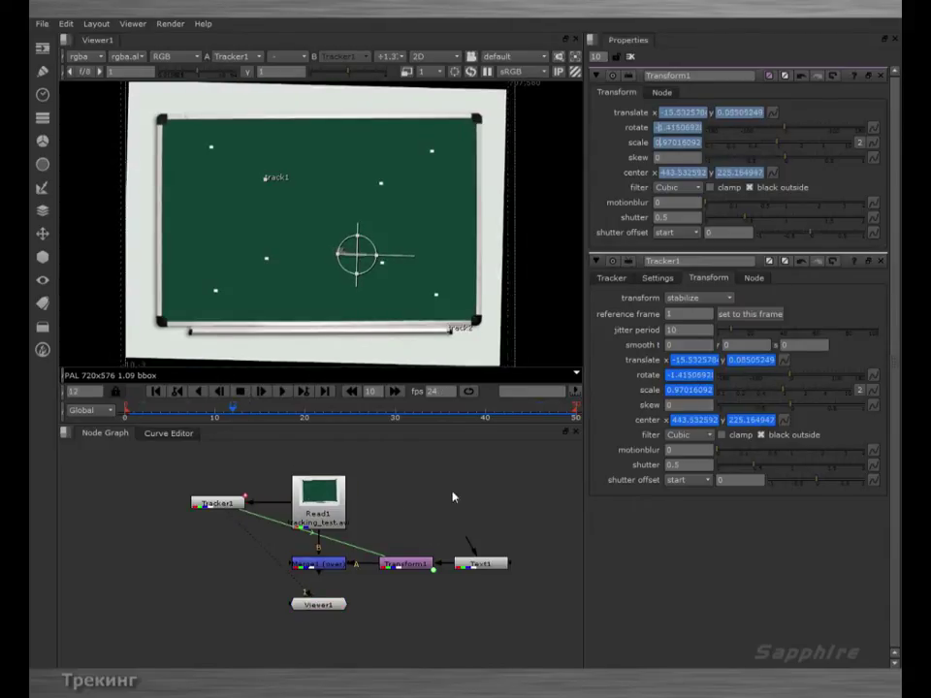